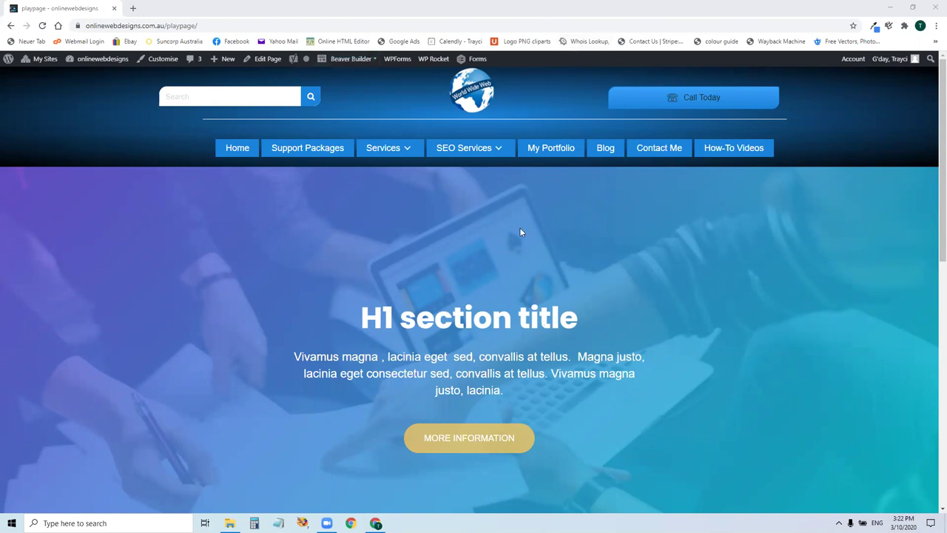
Review the playpage's hero, logos and animal images, then bring up Beaver Builder's layout list
{"action": "scroll", "coordinate": [463, 266], "scroll_direction": "down", "scroll_amount": 5}
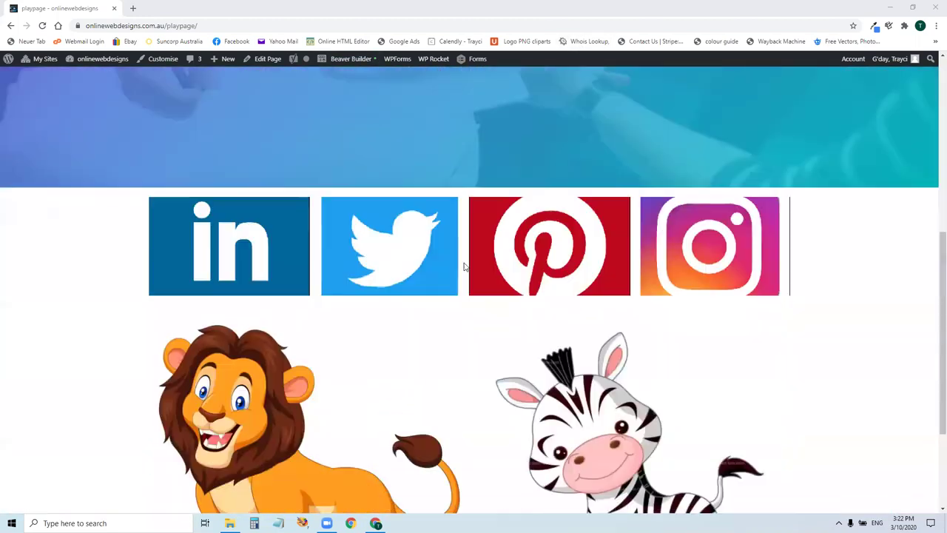
{"action": "scroll", "coordinate": [465, 266], "scroll_direction": "up", "scroll_amount": 5}
{"action": "scroll", "coordinate": [469, 264], "scroll_direction": "down", "scroll_amount": 6}
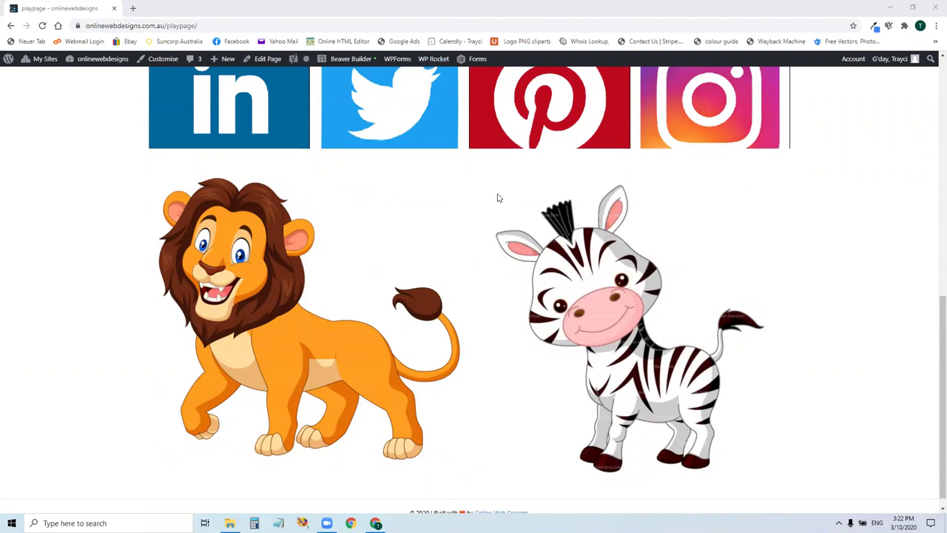
{"action": "scroll", "coordinate": [488, 236], "scroll_direction": "up", "scroll_amount": 5}
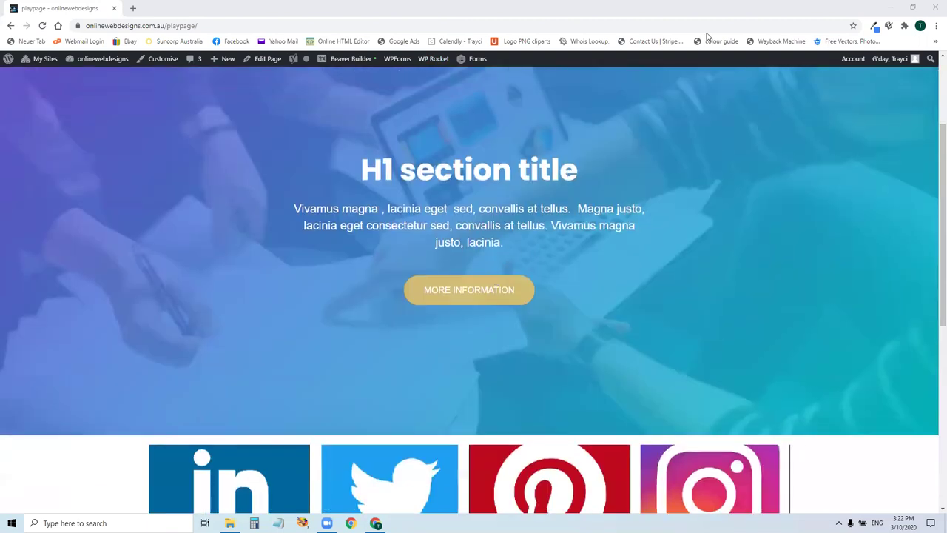
{"action": "mouse_move", "coordinate": [349, 66]}
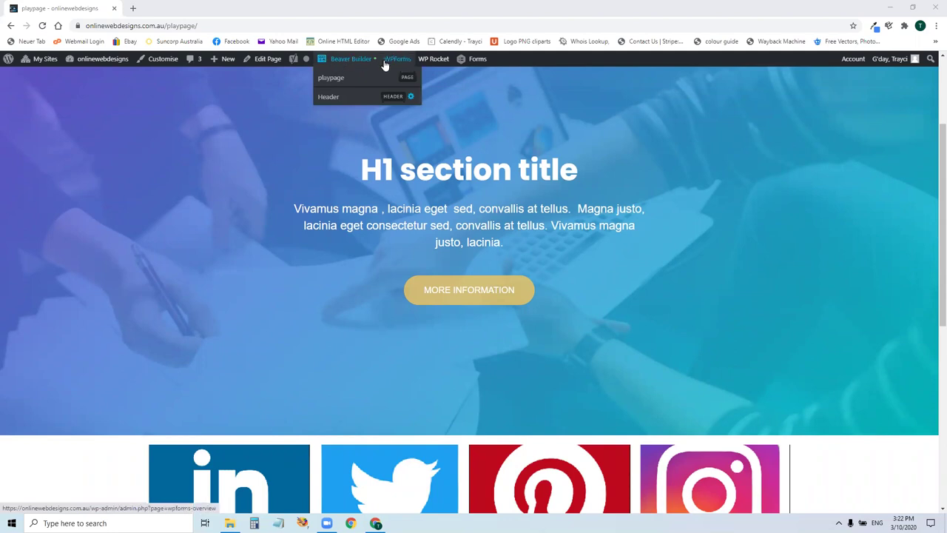
Open playpage in Beaver Builder and show the hero row's settings at Background Photo
{"action": "left_click", "coordinate": [335, 80]}
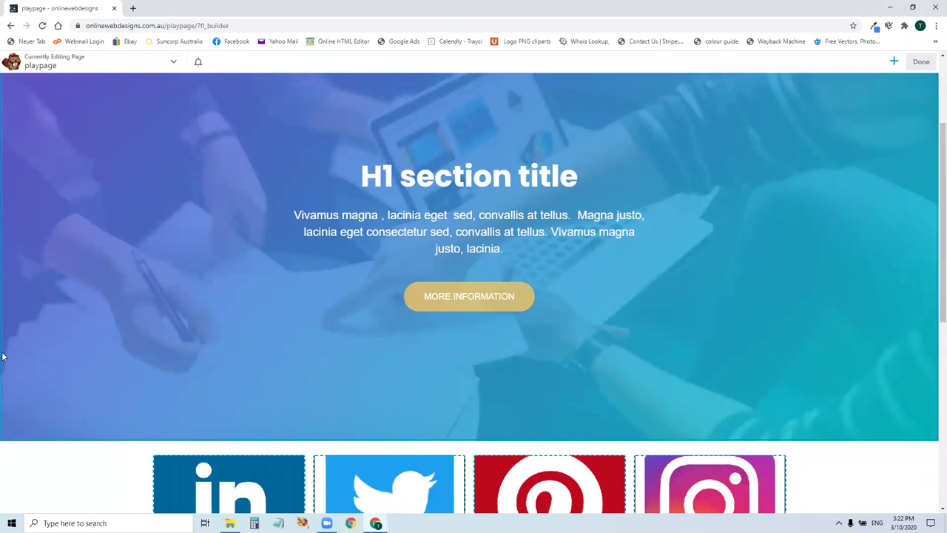
{"action": "scroll", "coordinate": [4, 118], "scroll_direction": "up", "scroll_amount": 2}
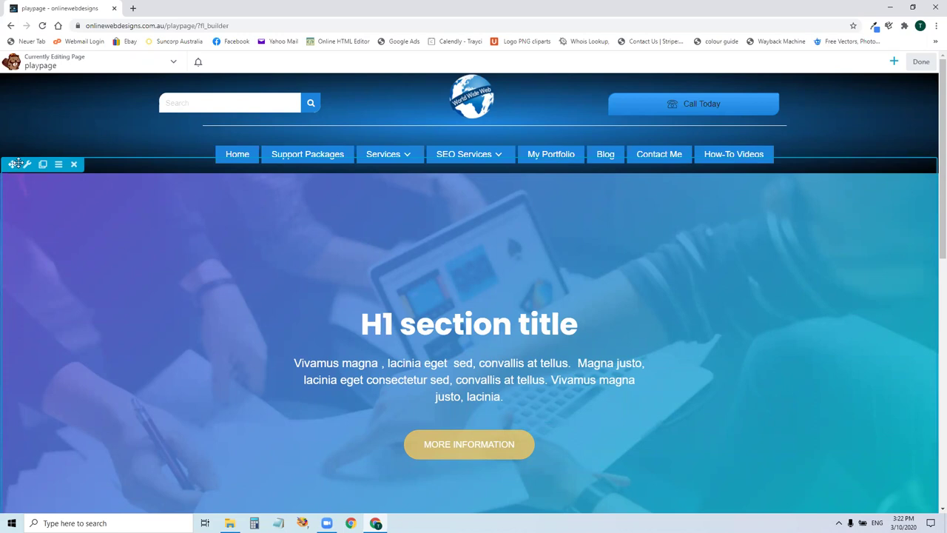
{"action": "left_click", "coordinate": [28, 164]}
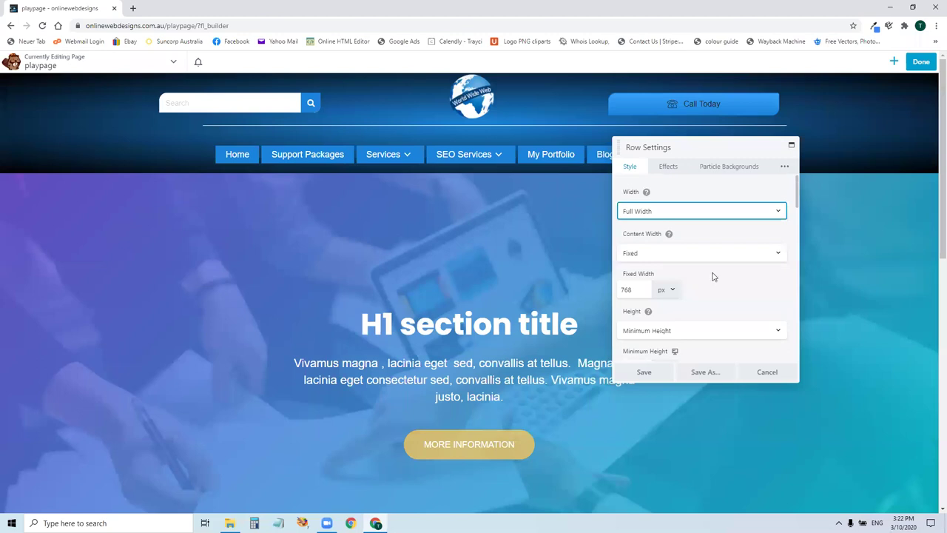
{"action": "scroll", "coordinate": [714, 277], "scroll_direction": "down", "scroll_amount": 5}
{"action": "scroll", "coordinate": [670, 208], "scroll_direction": "up", "scroll_amount": 4}
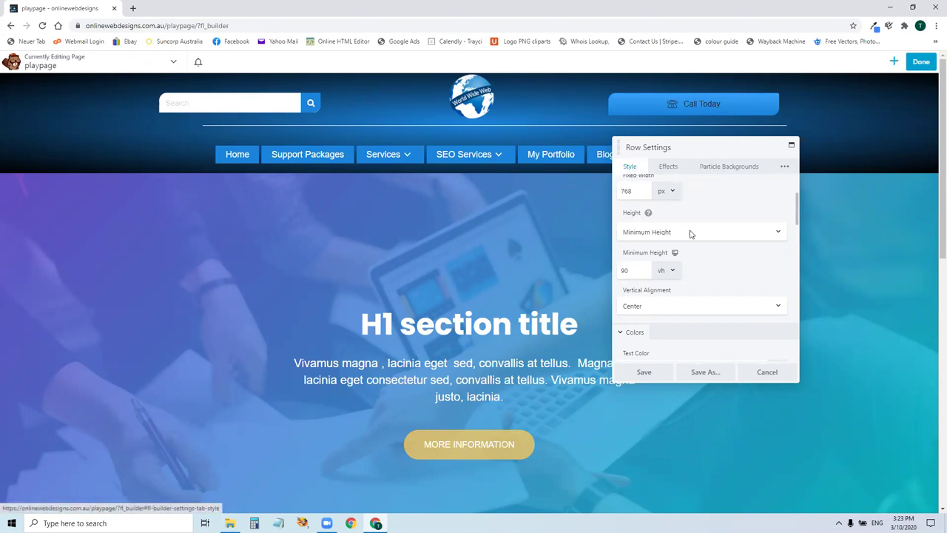
{"action": "scroll", "coordinate": [690, 233], "scroll_direction": "up", "scroll_amount": 1}
{"action": "scroll", "coordinate": [689, 234], "scroll_direction": "down", "scroll_amount": 6}
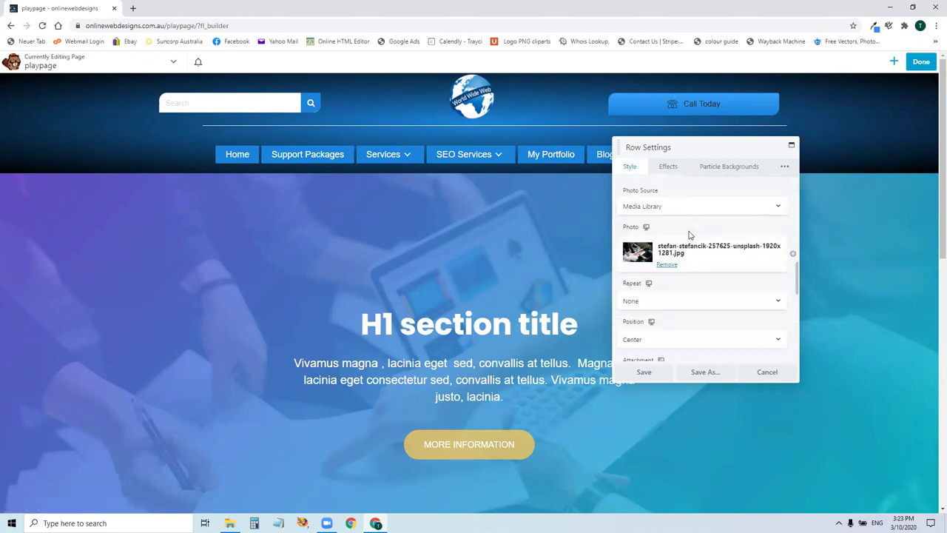
Remove the hero's old background photo and put the blush skin care mockup in its place
{"action": "left_click", "coordinate": [667, 264]}
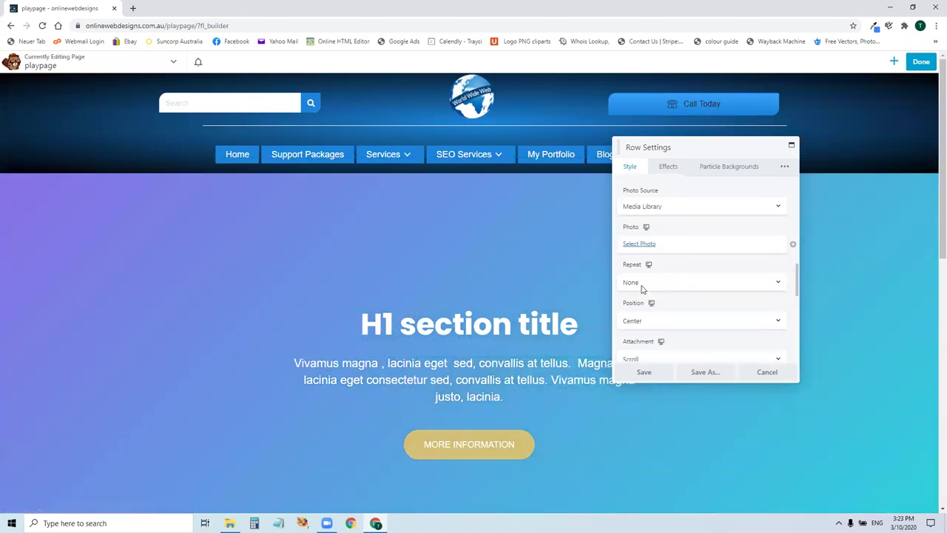
{"action": "left_click", "coordinate": [640, 245]}
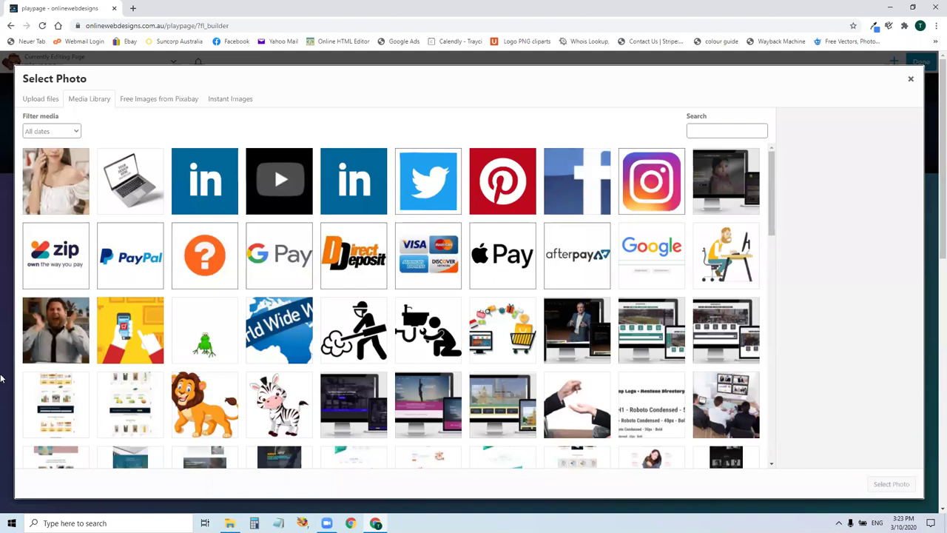
{"action": "left_click", "coordinate": [508, 414]}
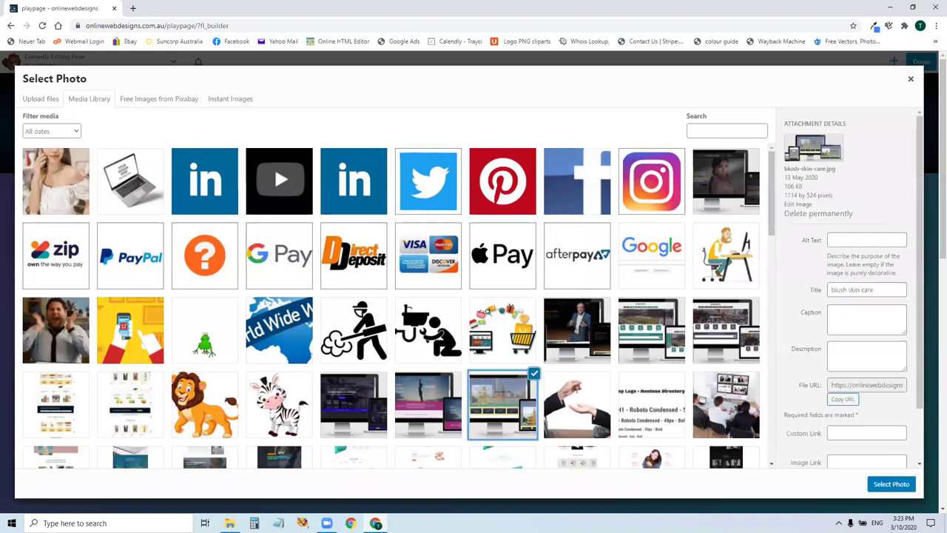
{"action": "left_click", "coordinate": [890, 485]}
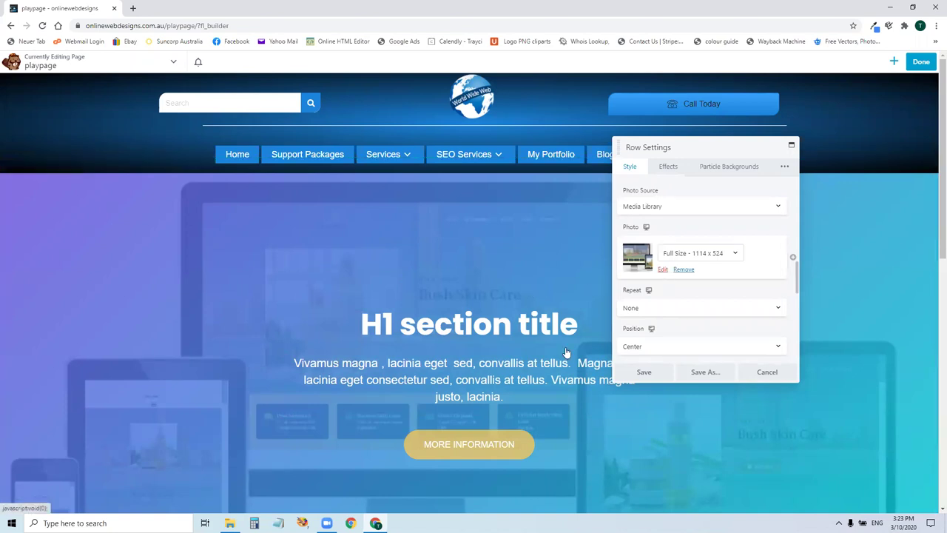
Switch the hero background to the SEO light-bulb image and save the row
{"action": "left_click", "coordinate": [663, 269]}
{"action": "scroll", "coordinate": [666, 367], "scroll_direction": "down", "scroll_amount": 3}
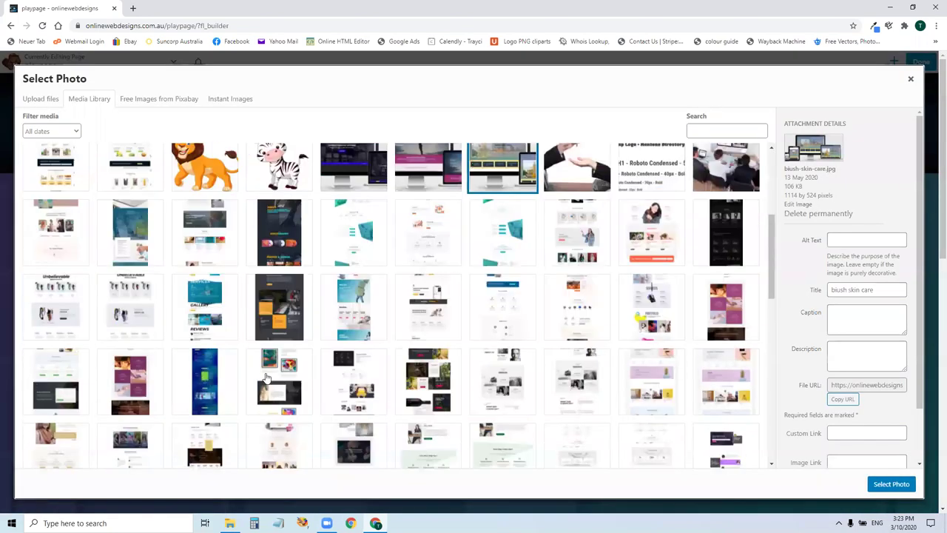
{"action": "scroll", "coordinate": [267, 373], "scroll_direction": "down", "scroll_amount": 5}
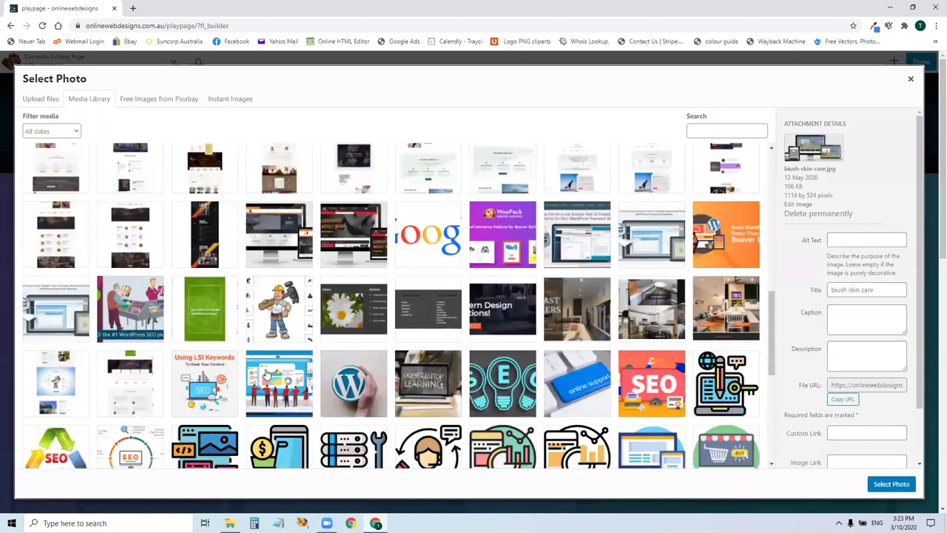
{"action": "left_click", "coordinate": [484, 386]}
{"action": "left_click", "coordinate": [890, 485]}
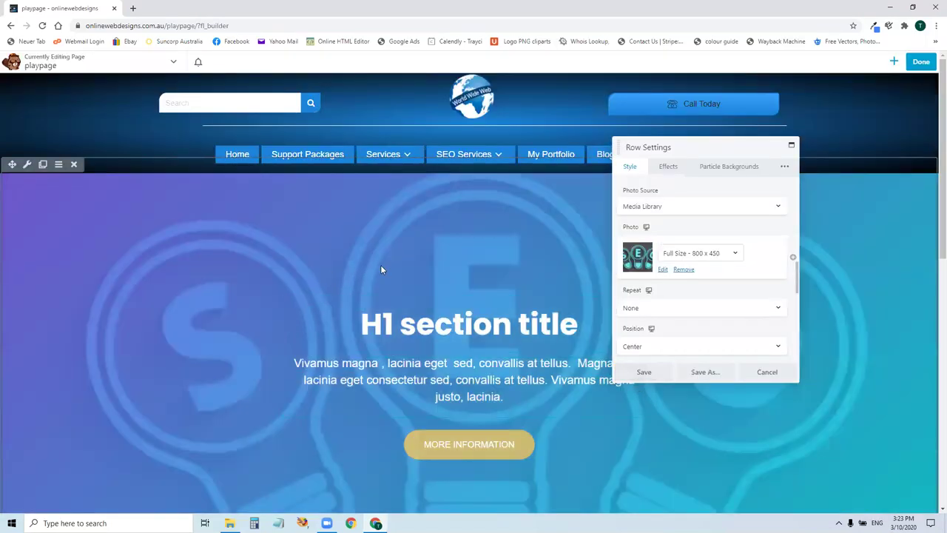
{"action": "scroll", "coordinate": [397, 252], "scroll_direction": "down", "scroll_amount": 3}
{"action": "scroll", "coordinate": [222, 222], "scroll_direction": "up", "scroll_amount": 3}
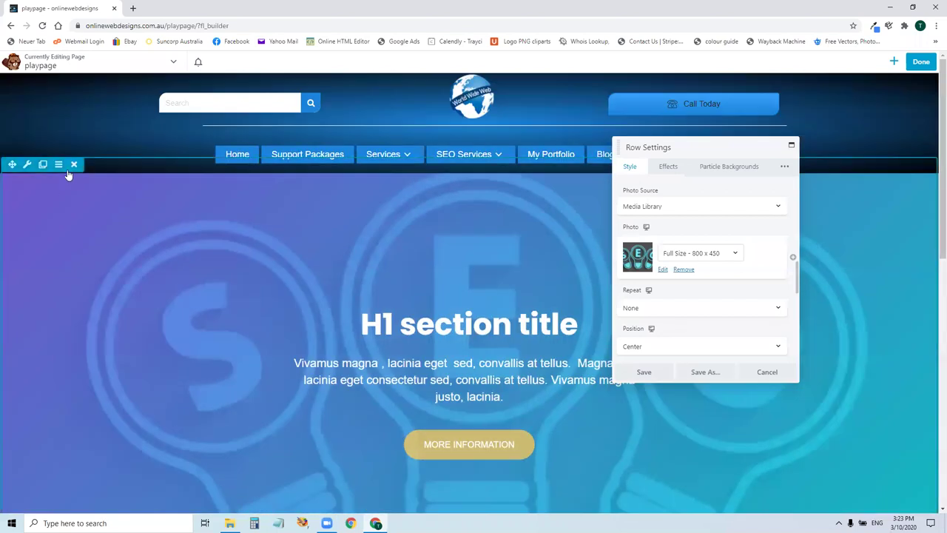
{"action": "left_click", "coordinate": [656, 375]}
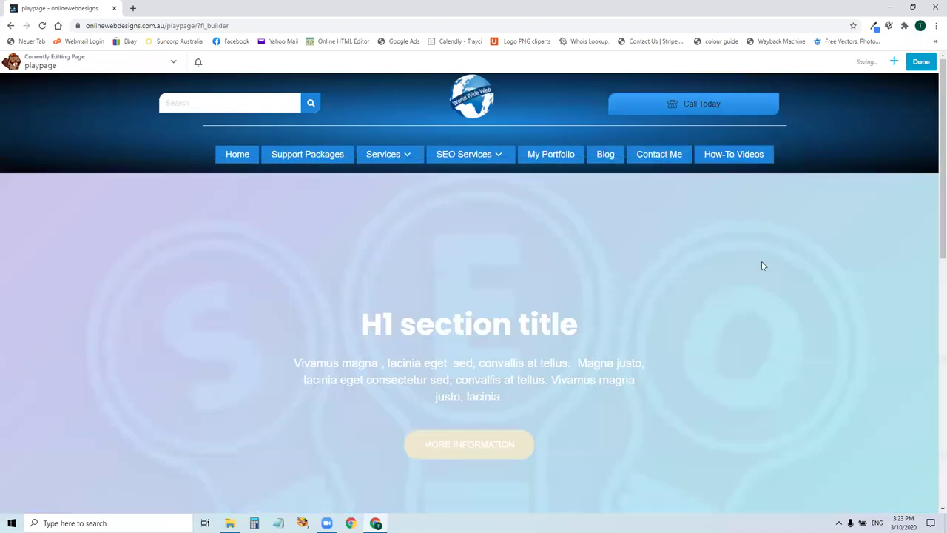
{"action": "scroll", "coordinate": [758, 266], "scroll_direction": "down", "scroll_amount": 6}
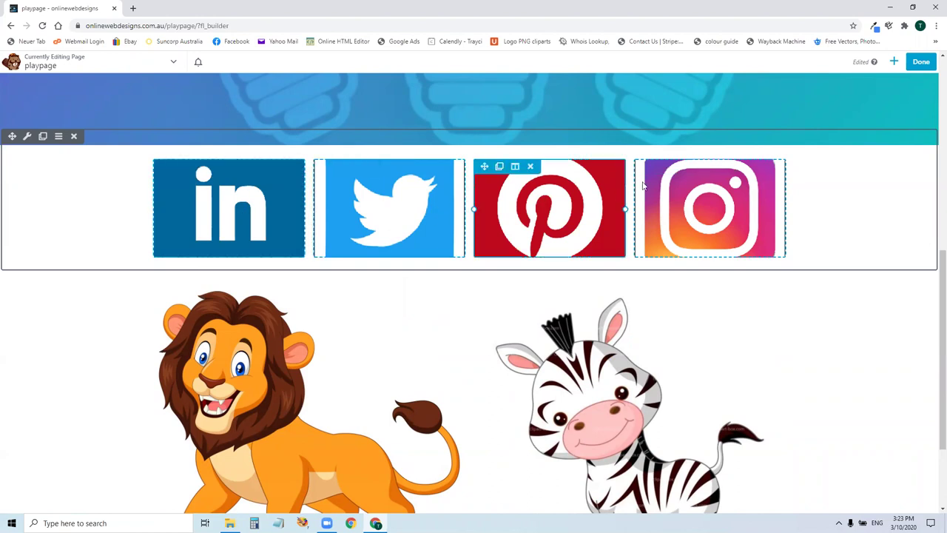
Replace the first logo column's LinkedIn background photo with the Apple Pay image
{"action": "left_click", "coordinate": [236, 192]}
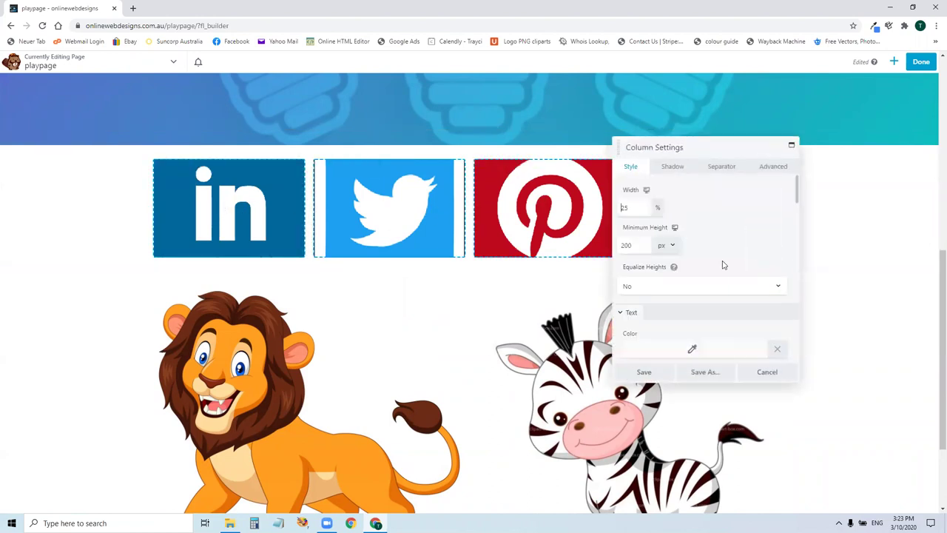
{"action": "scroll", "coordinate": [684, 294], "scroll_direction": "down", "scroll_amount": 5}
{"action": "scroll", "coordinate": [684, 294], "scroll_direction": "down", "scroll_amount": 2}
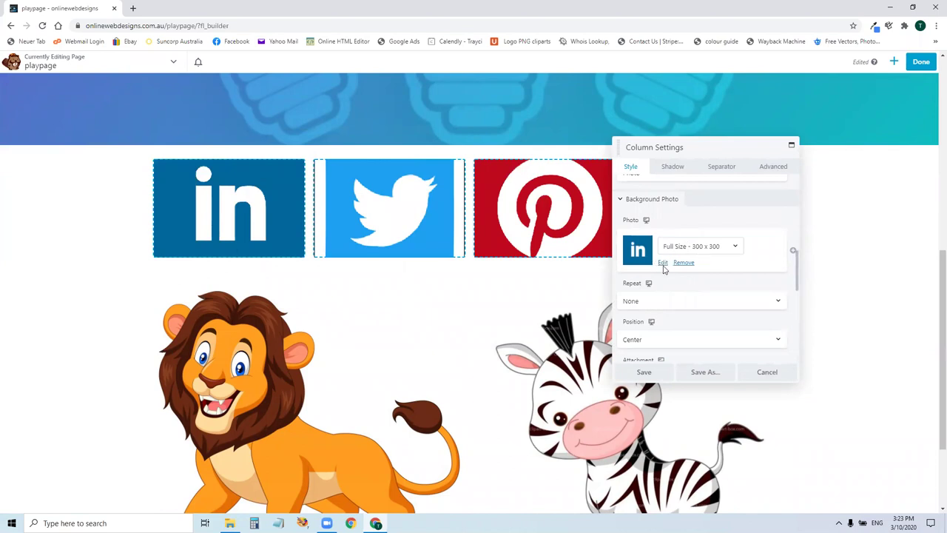
{"action": "left_click", "coordinate": [662, 263]}
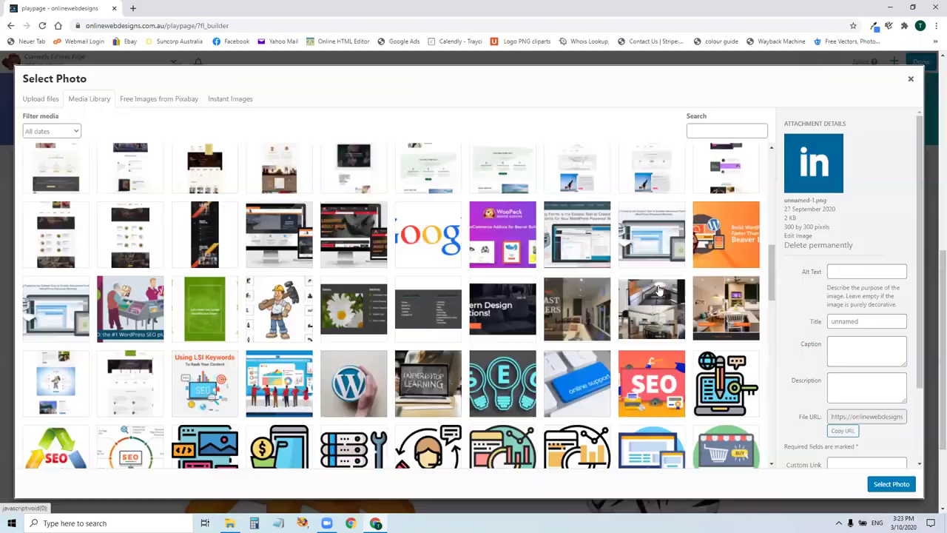
{"action": "scroll", "coordinate": [609, 311], "scroll_direction": "up", "scroll_amount": 8}
{"action": "scroll", "coordinate": [615, 303], "scroll_direction": "up", "scroll_amount": 2}
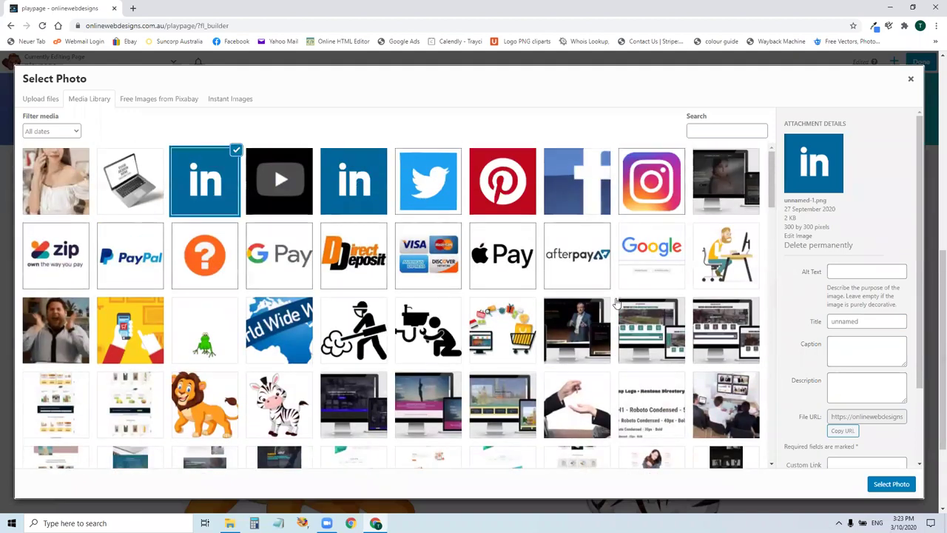
{"action": "left_click", "coordinate": [501, 266]}
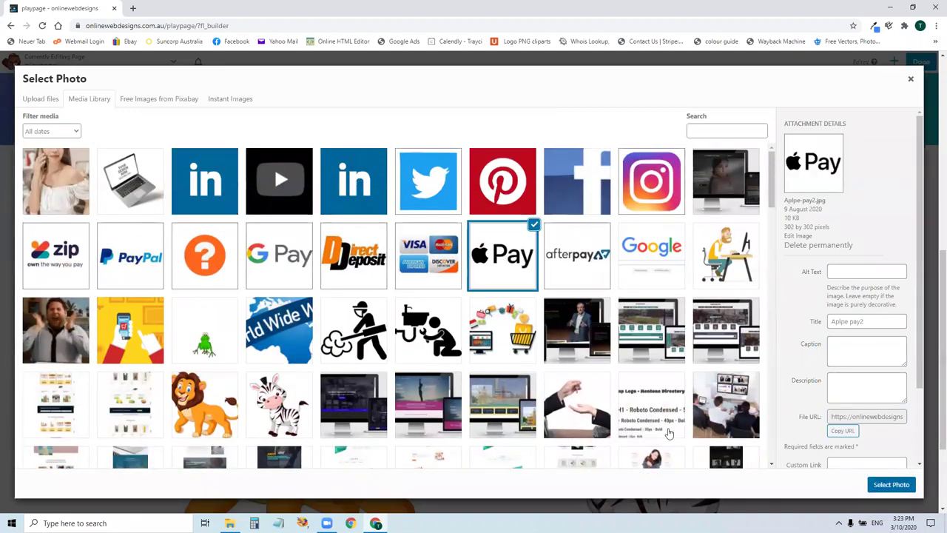
{"action": "left_click", "coordinate": [889, 483]}
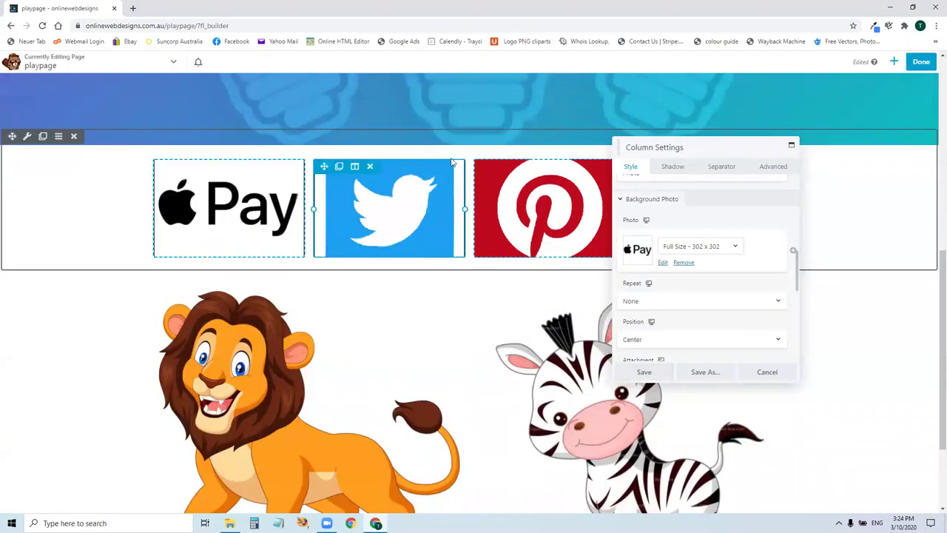
{"action": "left_click", "coordinate": [418, 209]}
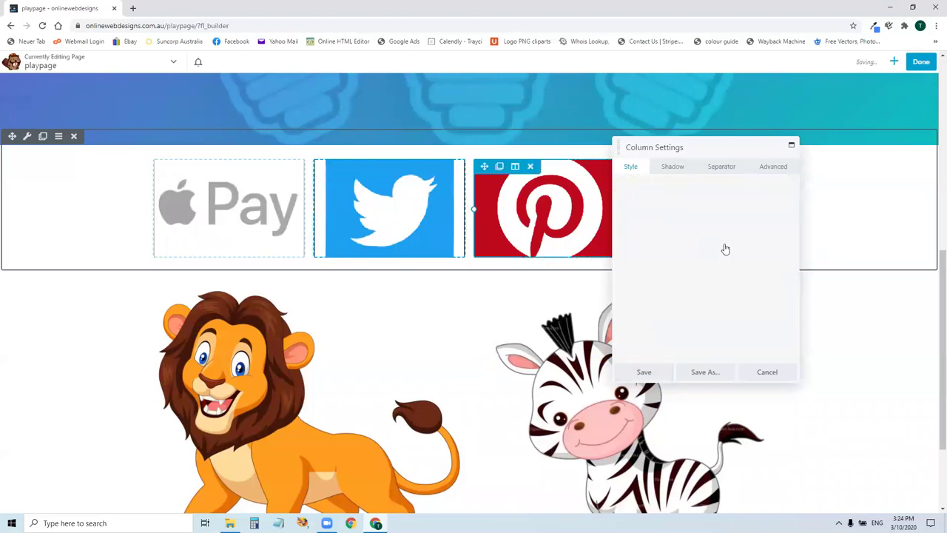
Set the Twitter column's background photo to the Facebook image
{"action": "scroll", "coordinate": [664, 249], "scroll_direction": "down", "scroll_amount": 10}
{"action": "scroll", "coordinate": [654, 251], "scroll_direction": "up", "scroll_amount": 3}
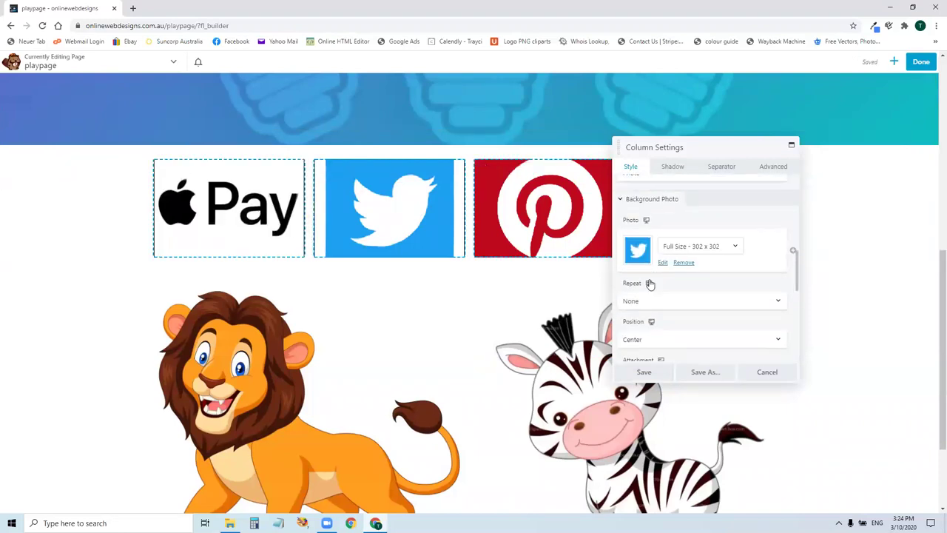
{"action": "left_click", "coordinate": [663, 264]}
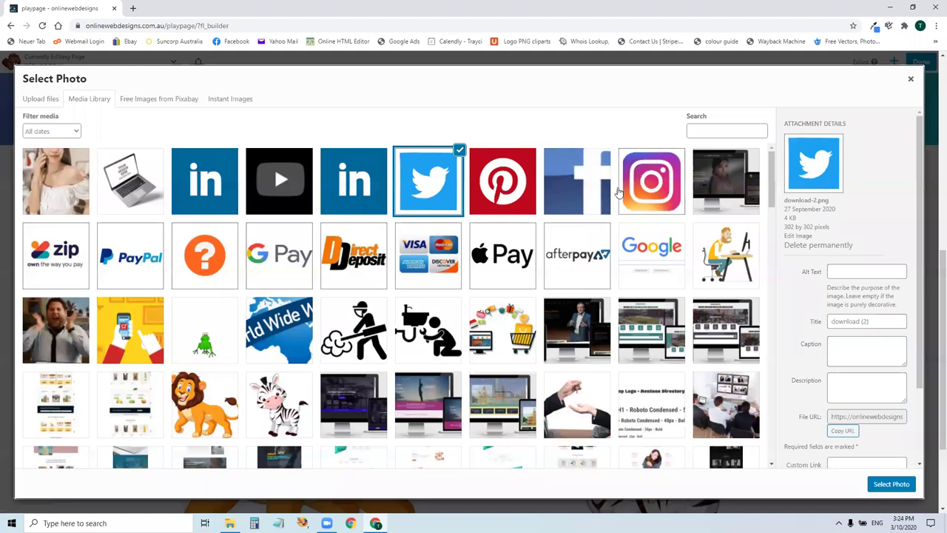
{"action": "left_click", "coordinate": [586, 183]}
{"action": "left_click", "coordinate": [888, 485]}
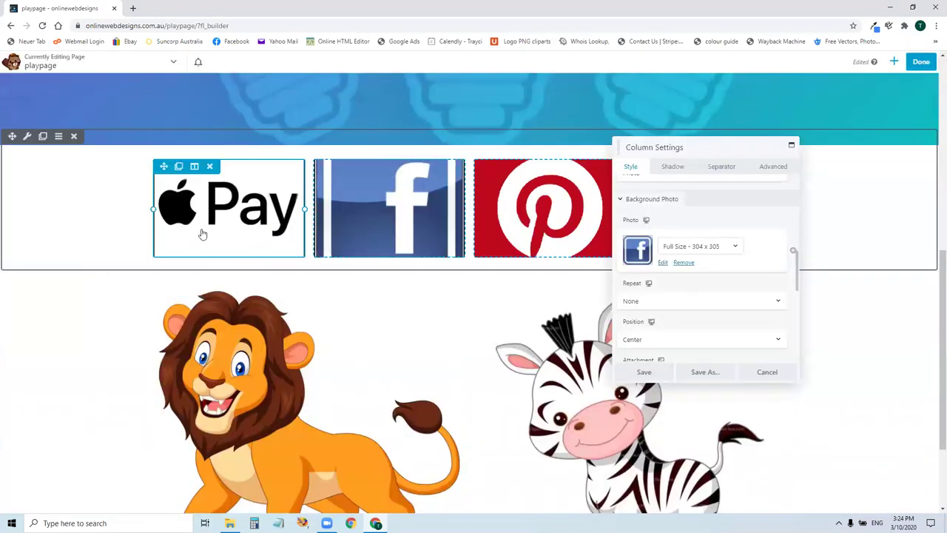
Change the Pinterest column's background photo to LinkedIn and save the column
{"action": "left_click", "coordinate": [557, 223]}
{"action": "scroll", "coordinate": [644, 300], "scroll_direction": "down", "scroll_amount": 3}
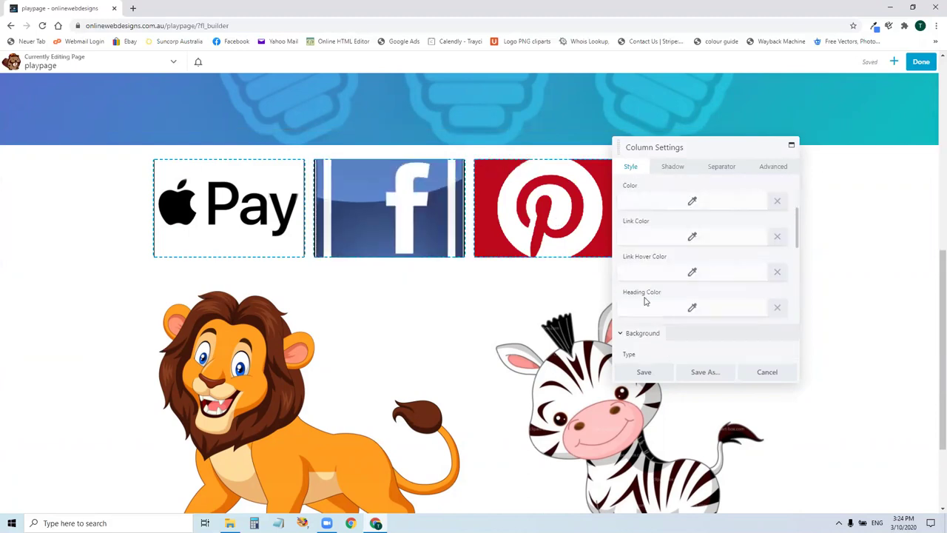
{"action": "scroll", "coordinate": [645, 300], "scroll_direction": "down", "scroll_amount": 2}
{"action": "left_click", "coordinate": [664, 312]}
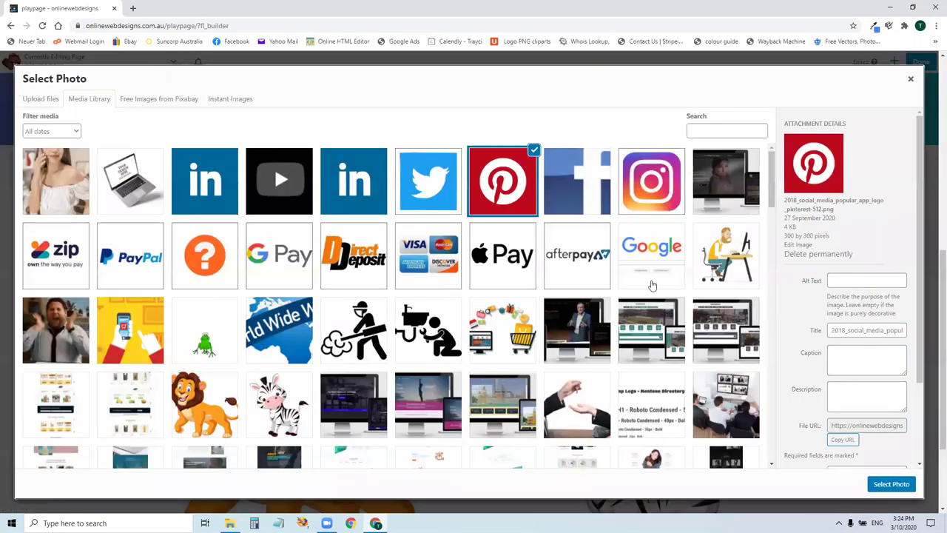
{"action": "left_click", "coordinate": [354, 178]}
{"action": "left_click", "coordinate": [891, 484]}
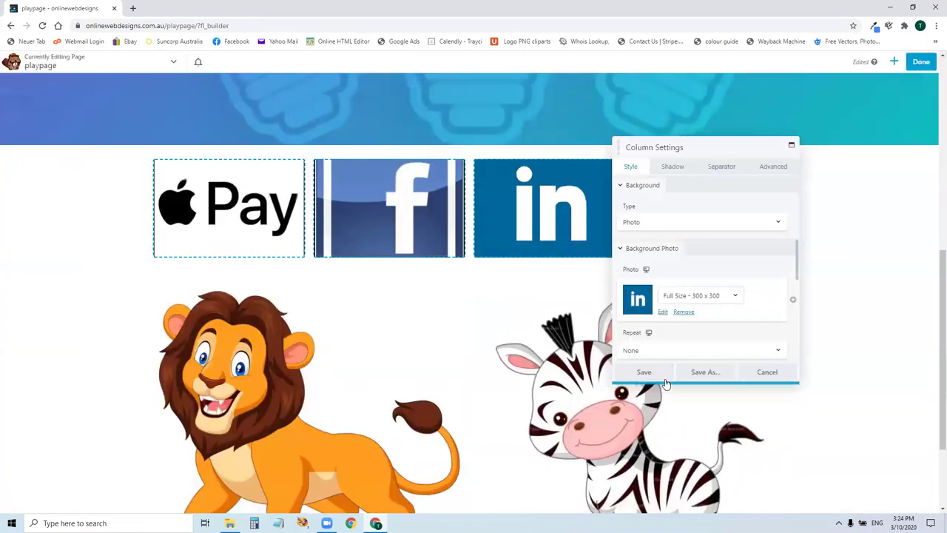
{"action": "left_click", "coordinate": [643, 373]}
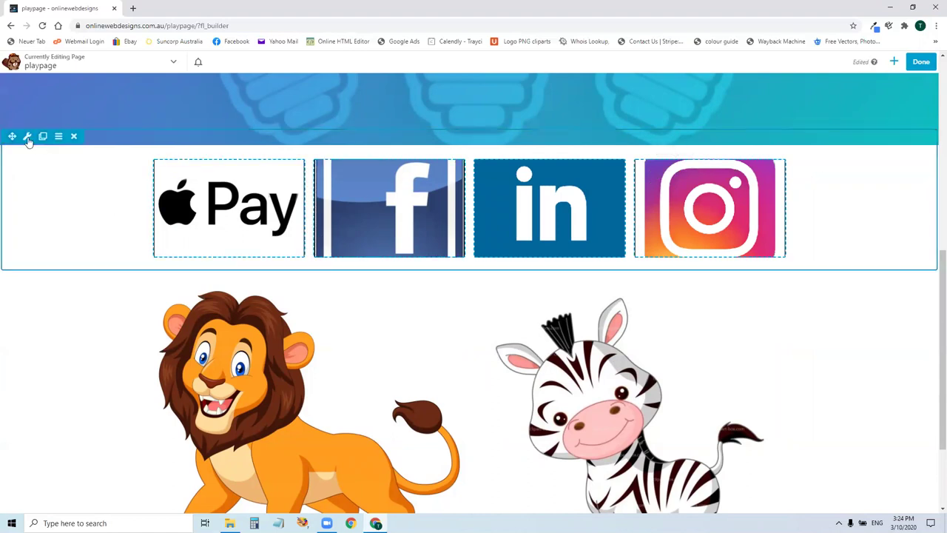
Set the lion image's Custom Photo Size to 300 px, after briefly trying 1000
{"action": "scroll", "coordinate": [269, 266], "scroll_direction": "down", "scroll_amount": 2}
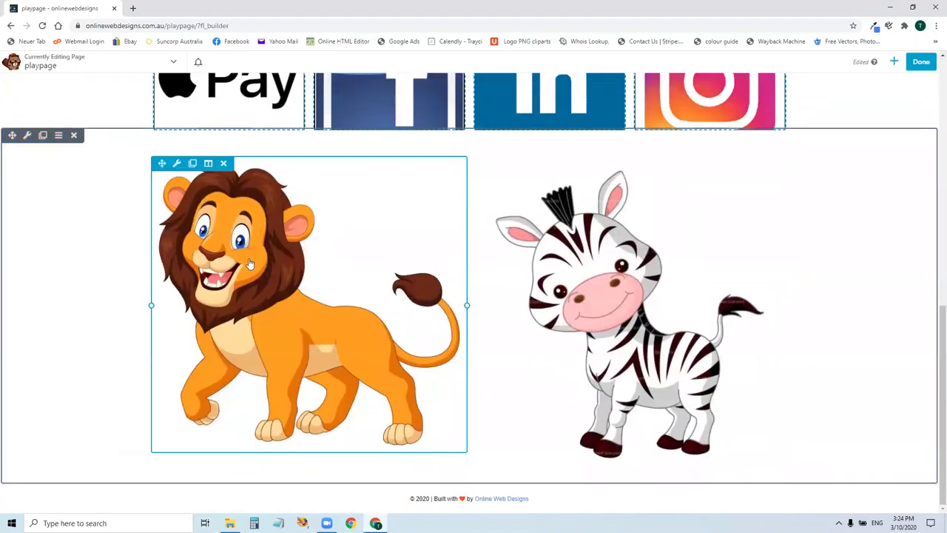
{"action": "left_click", "coordinate": [405, 216]}
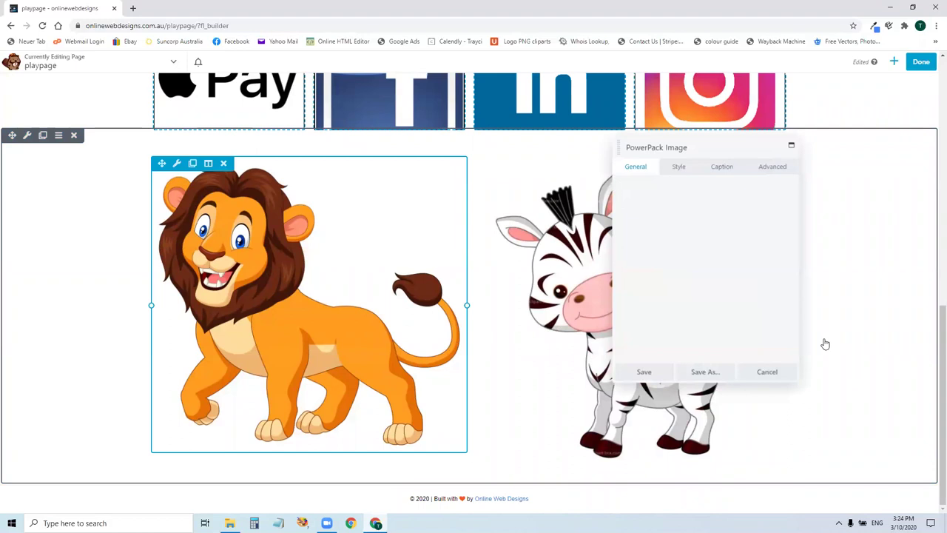
{"action": "left_click", "coordinate": [638, 301]}
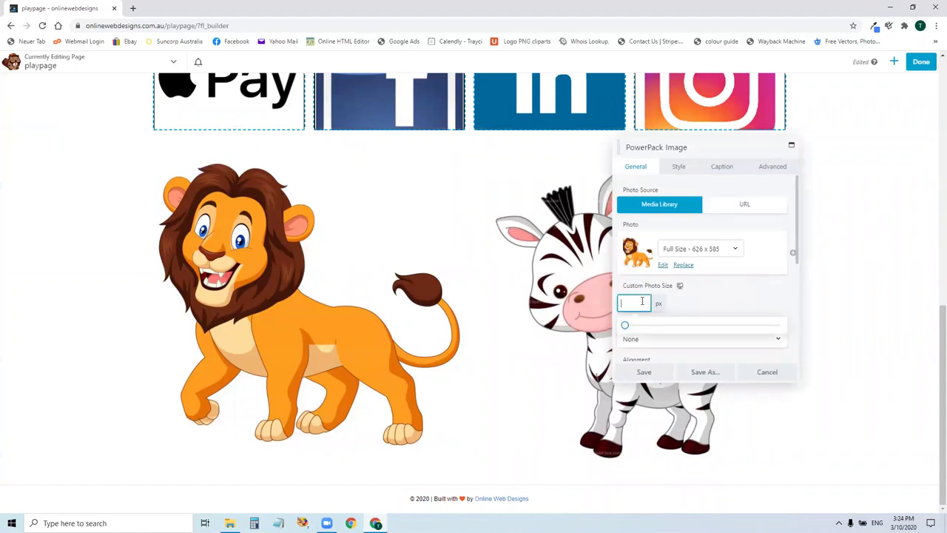
{"action": "type", "text": "300"}
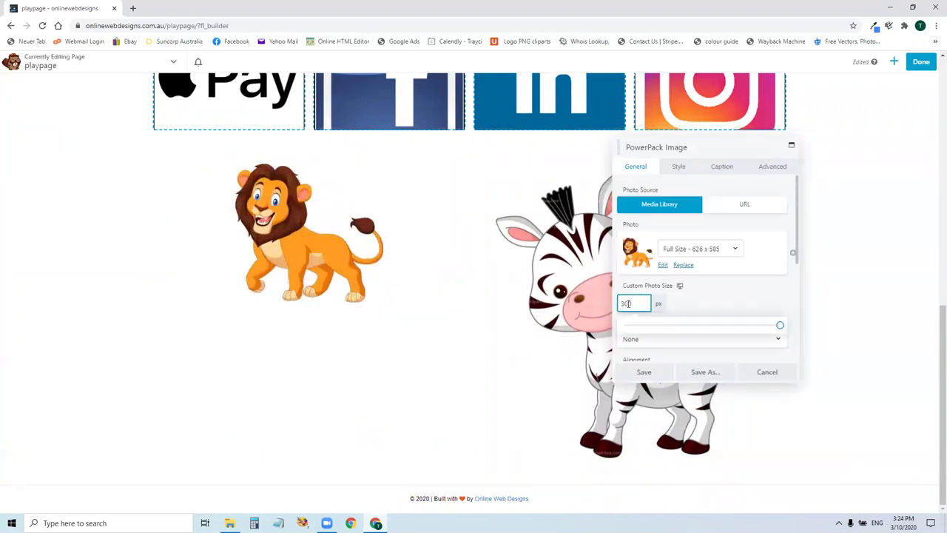
{"action": "left_click_drag", "start_coordinate": [627, 303], "coordinate": [611, 311]}
{"action": "type", "text": "1000"}
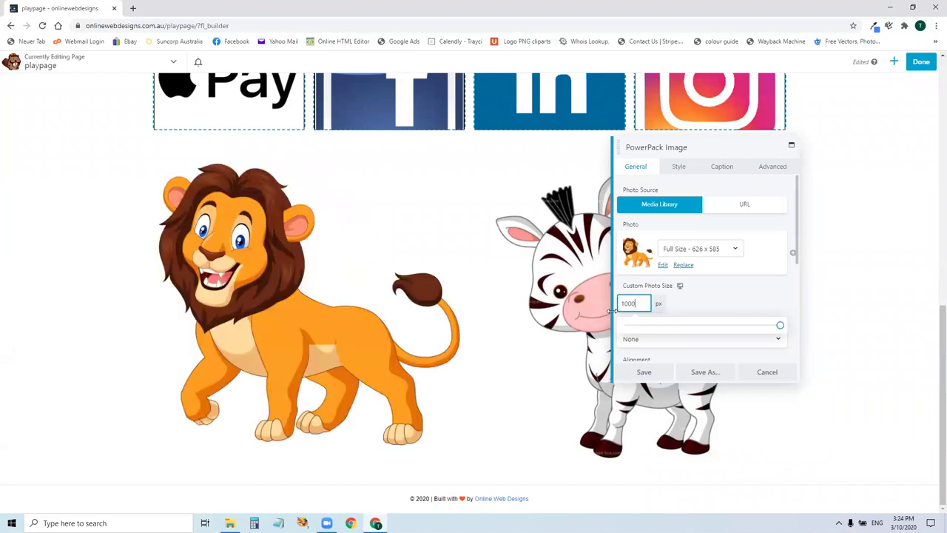
{"action": "double_click", "coordinate": [648, 307]}
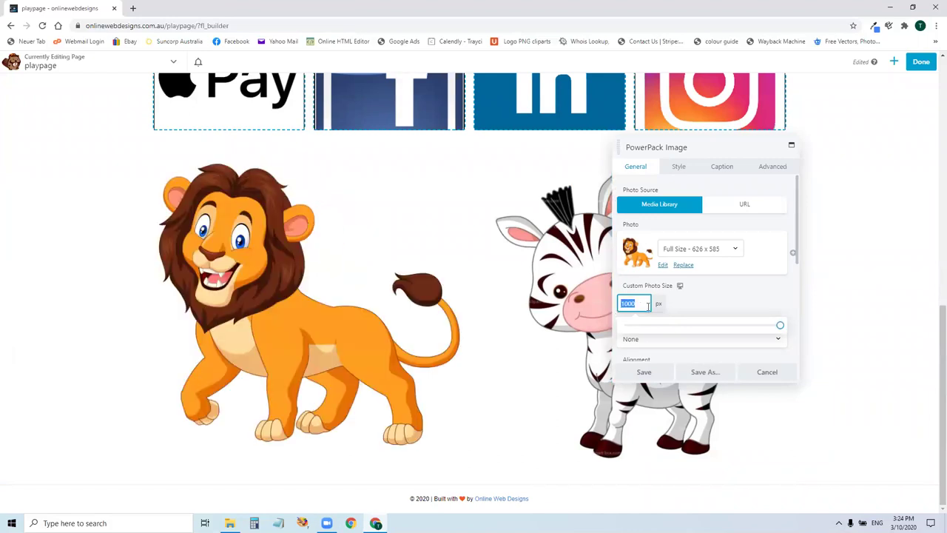
{"action": "type", "text": "300"}
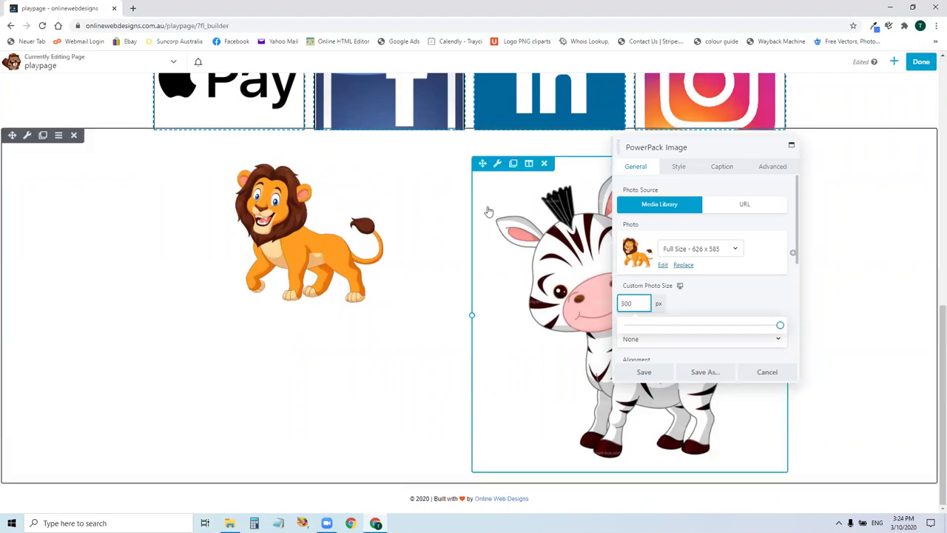
{"action": "left_click", "coordinate": [310, 229]}
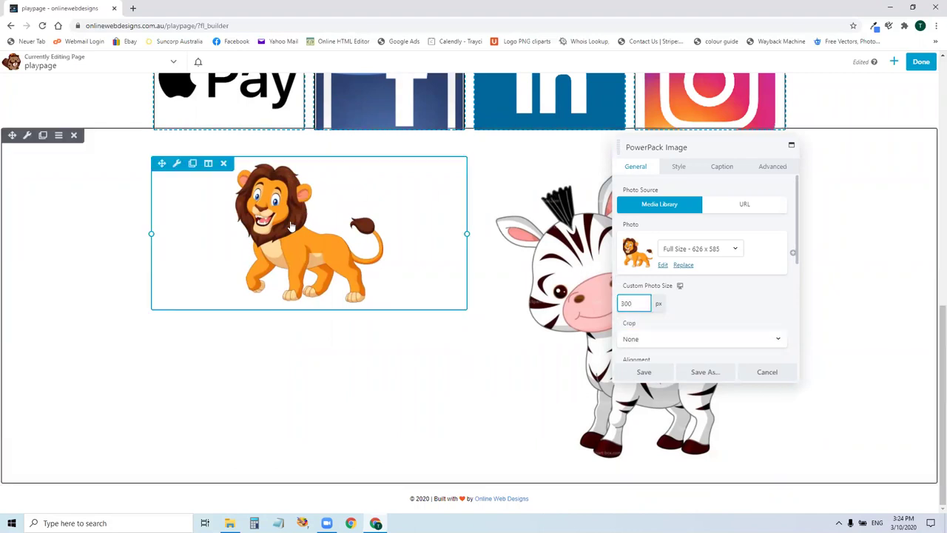
Replace the lion with the zebra picture and save the image settings
{"action": "left_click", "coordinate": [683, 264]}
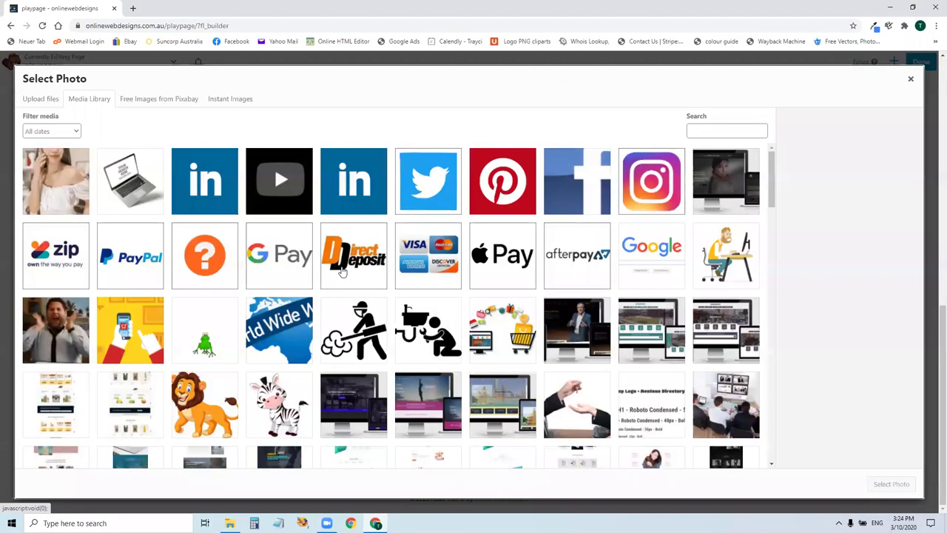
{"action": "left_click", "coordinate": [892, 484]}
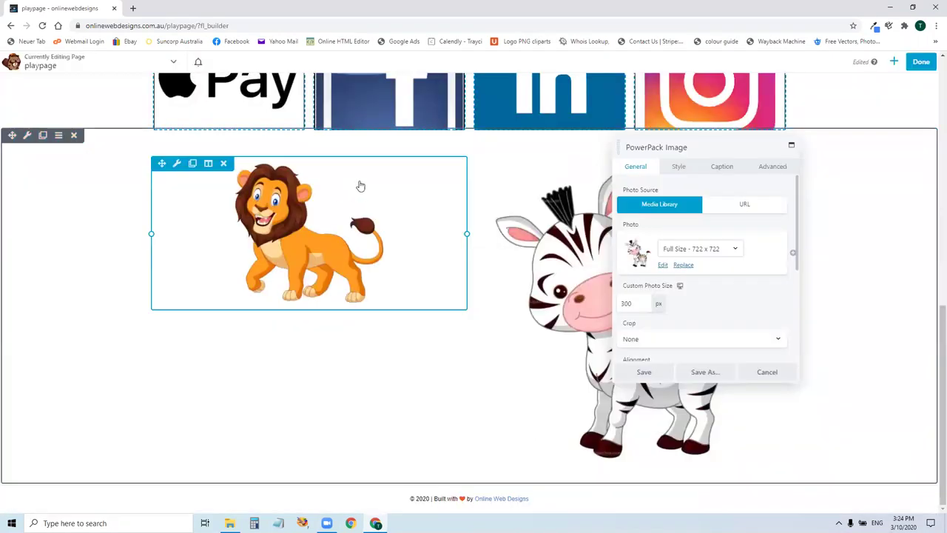
{"action": "left_click", "coordinate": [641, 374]}
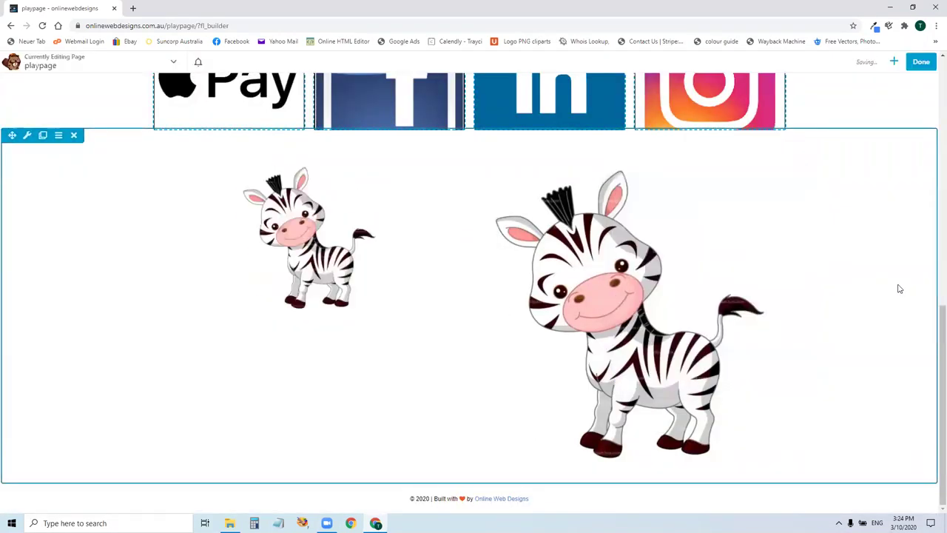
Give the large zebra a smaller Custom Photo Size (200 entered) so both zebras match
{"action": "left_click", "coordinate": [625, 274]}
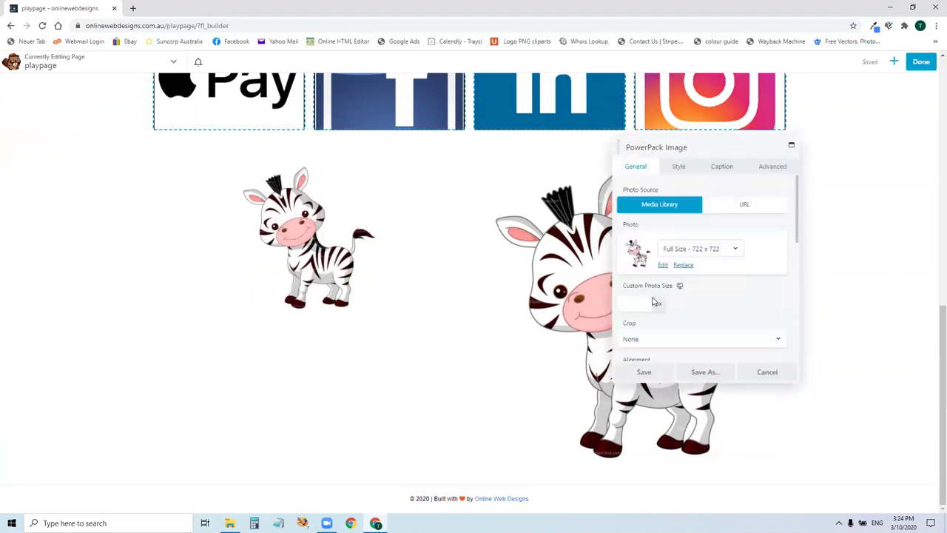
{"action": "left_click", "coordinate": [637, 303]}
{"action": "type", "text": "200"}
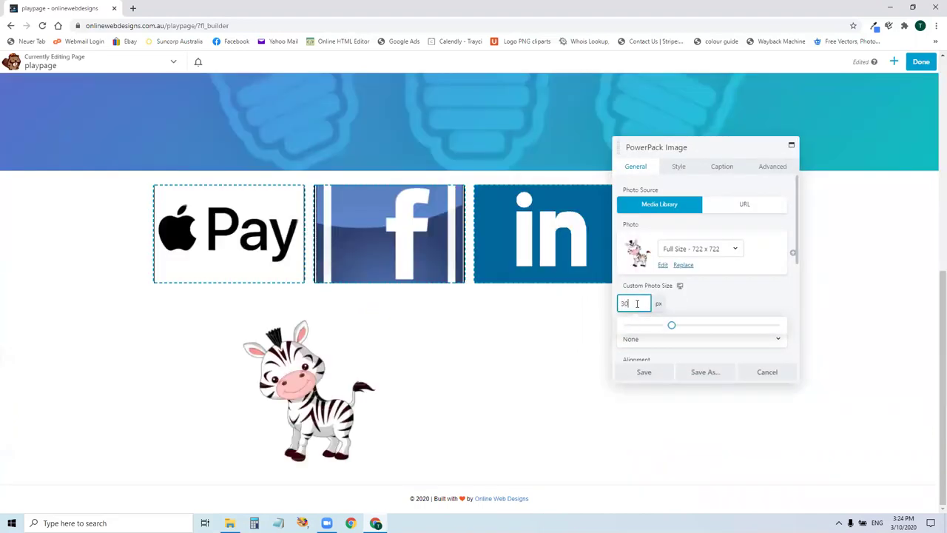
{"action": "left_click", "coordinate": [644, 371]}
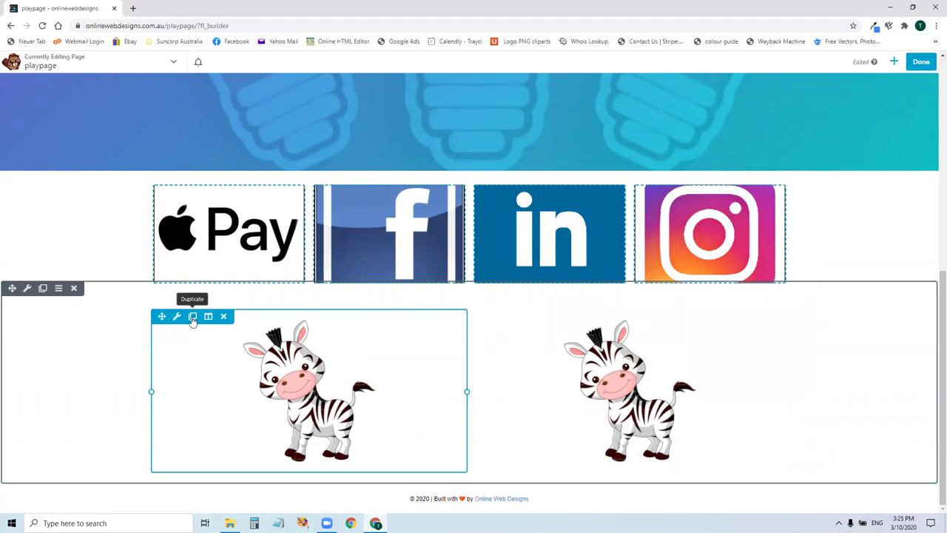
Duplicate the left and right zebra modules
{"action": "left_click", "coordinate": [207, 317]}
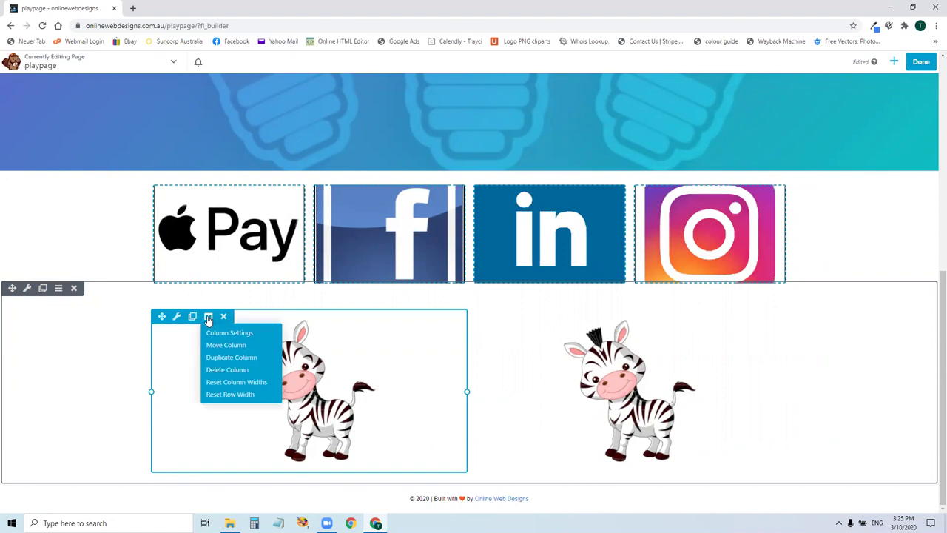
{"action": "left_click", "coordinate": [219, 361]}
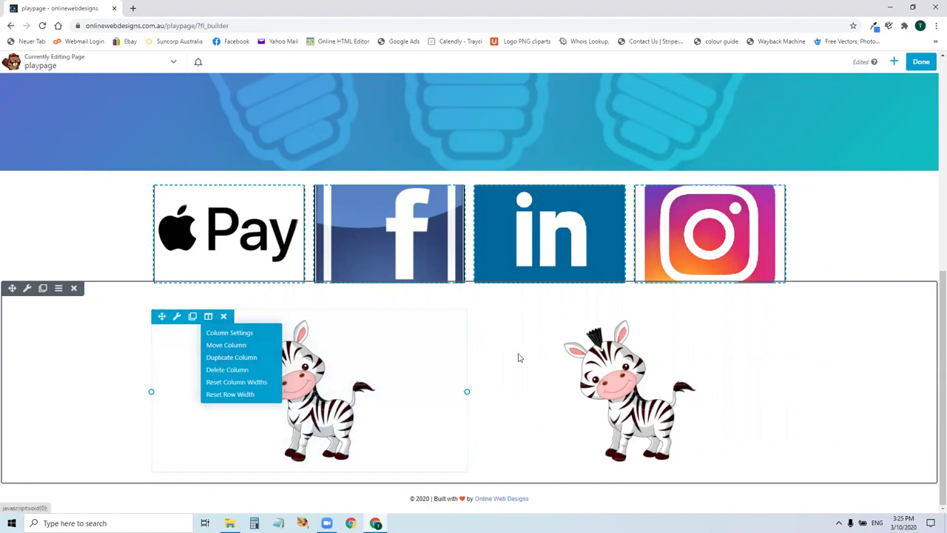
{"action": "left_click", "coordinate": [192, 316]}
{"action": "scroll", "coordinate": [228, 408], "scroll_direction": "down", "scroll_amount": 2}
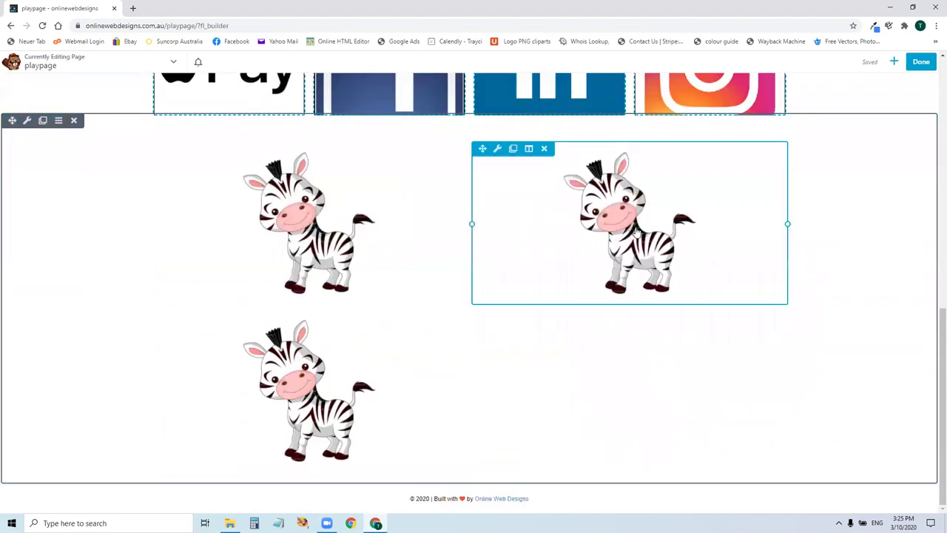
{"action": "left_click", "coordinate": [517, 153]}
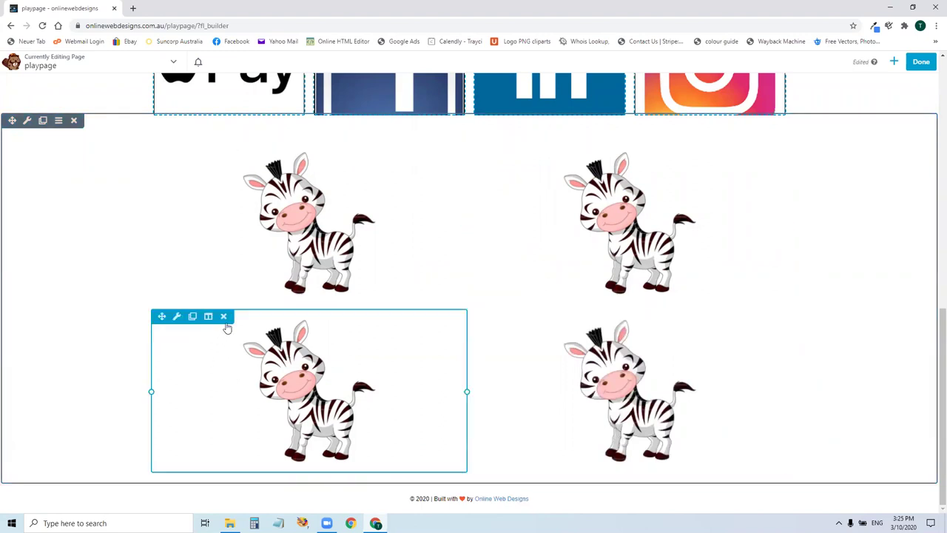
Delete both duplicate zebras, then duplicate the left zebra column to make three columns
{"action": "left_click", "coordinate": [224, 316]}
{"action": "left_click", "coordinate": [521, 83]}
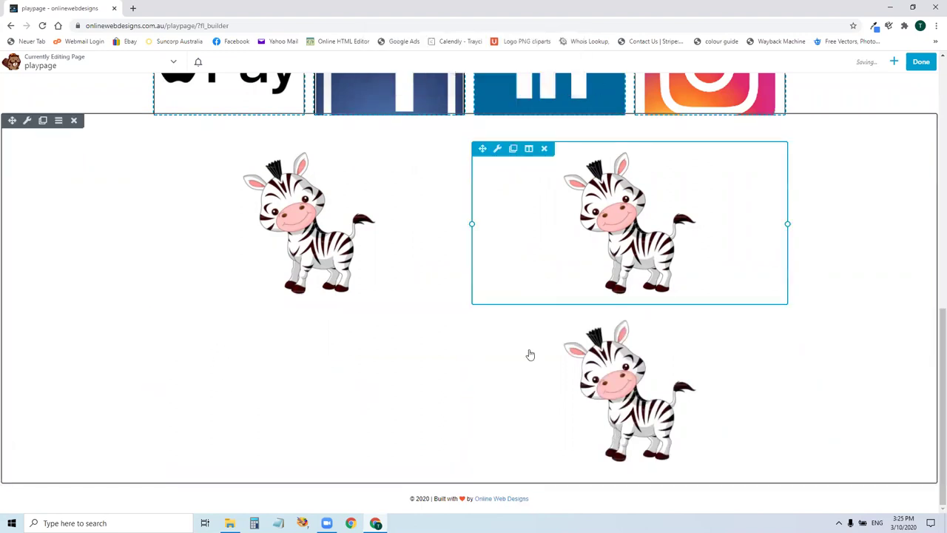
{"action": "left_click", "coordinate": [544, 316]}
{"action": "left_click", "coordinate": [521, 81]}
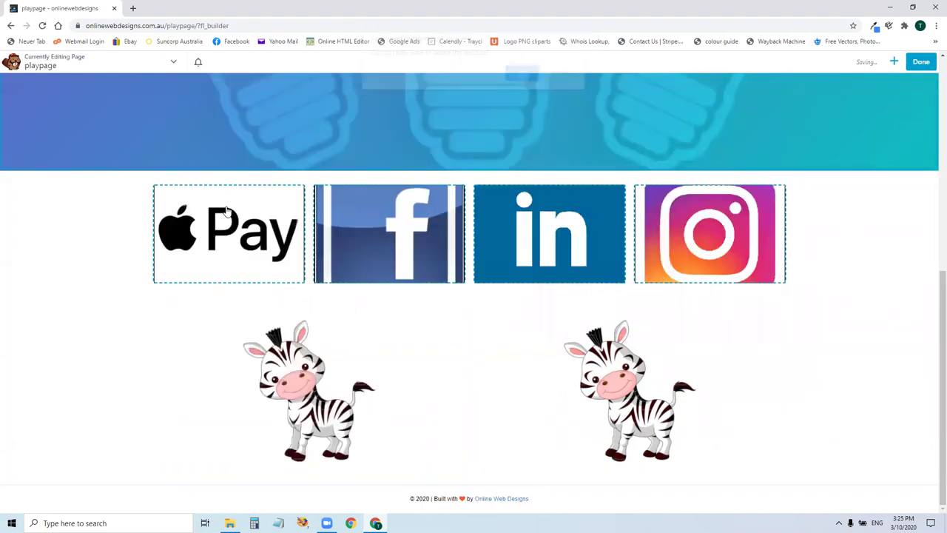
{"action": "mouse_move", "coordinate": [208, 318]}
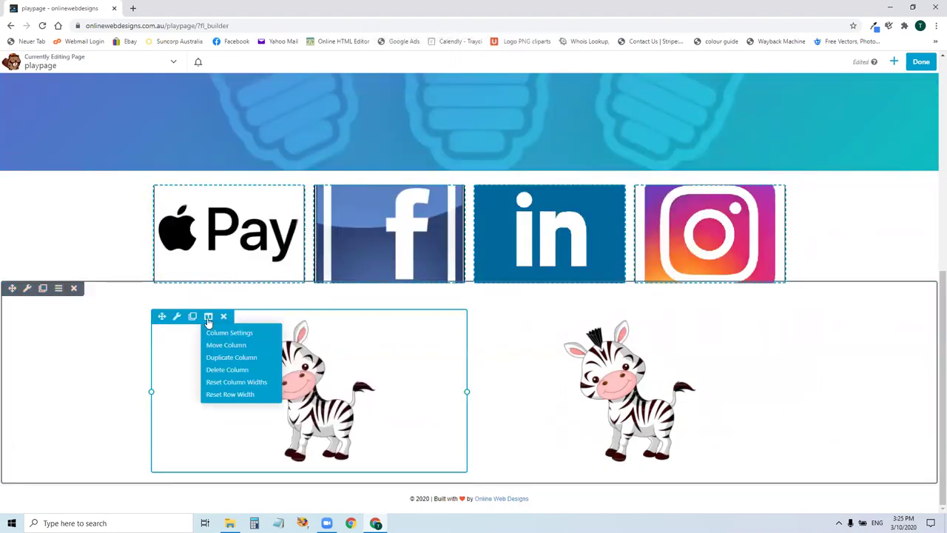
{"action": "left_click", "coordinate": [219, 358]}
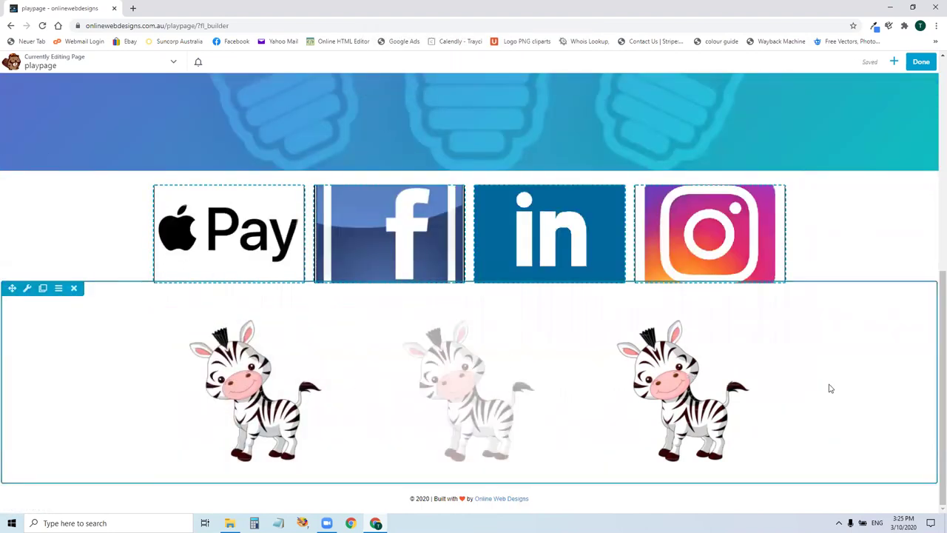
Swap the middle zebra's picture for the cartoon lion and save, giving zebra–lion–zebra
{"action": "left_click", "coordinate": [452, 373]}
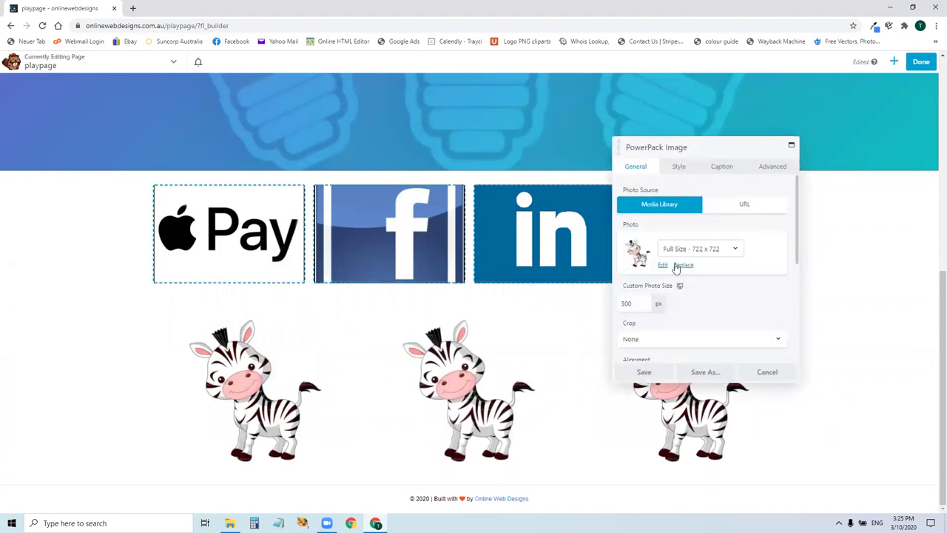
{"action": "left_click", "coordinate": [682, 265]}
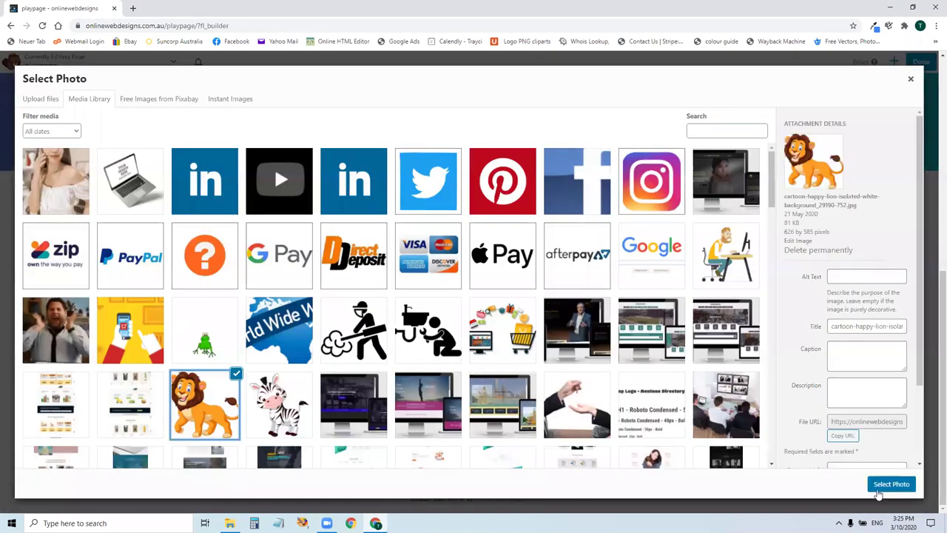
{"action": "left_click", "coordinate": [889, 484]}
{"action": "key", "text": "Return"}
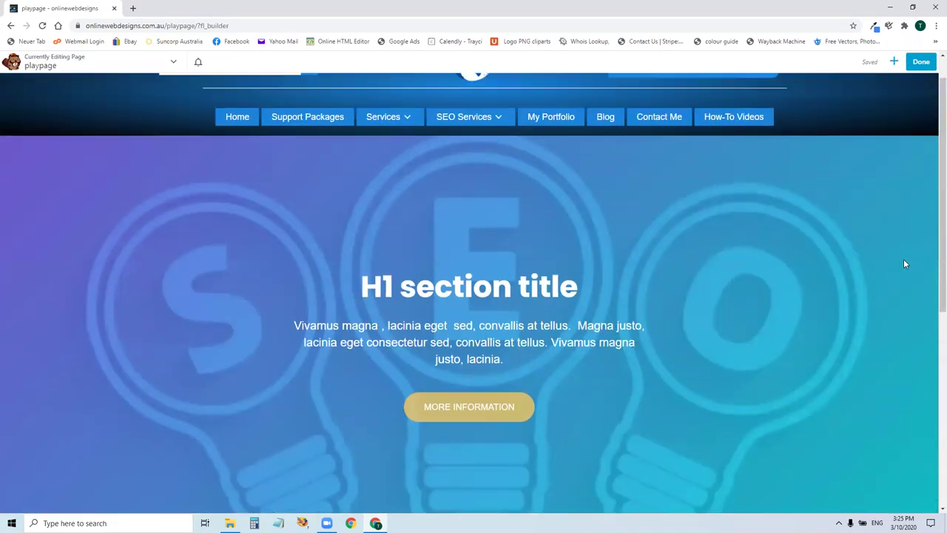
{"action": "scroll", "coordinate": [412, 285], "scroll_direction": "down", "scroll_amount": 10}
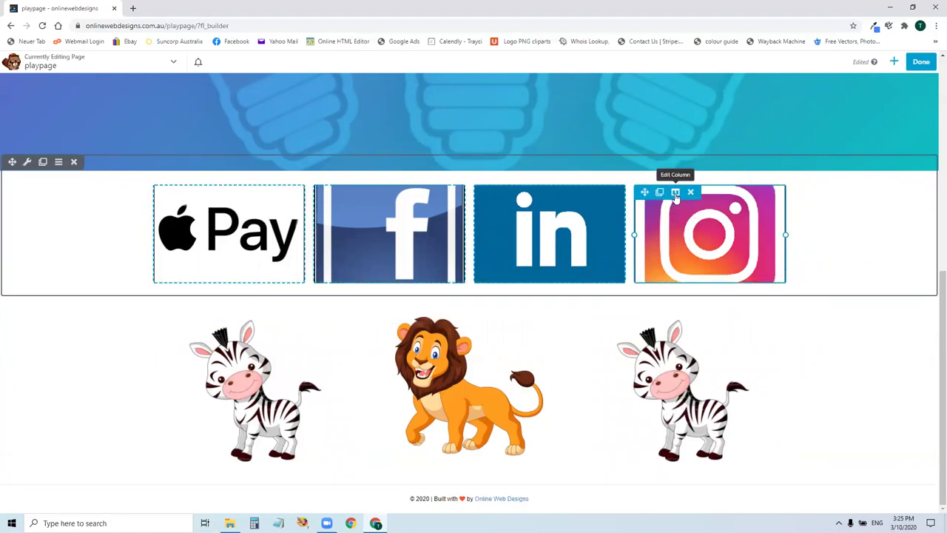
{"action": "mouse_move", "coordinate": [674, 192]}
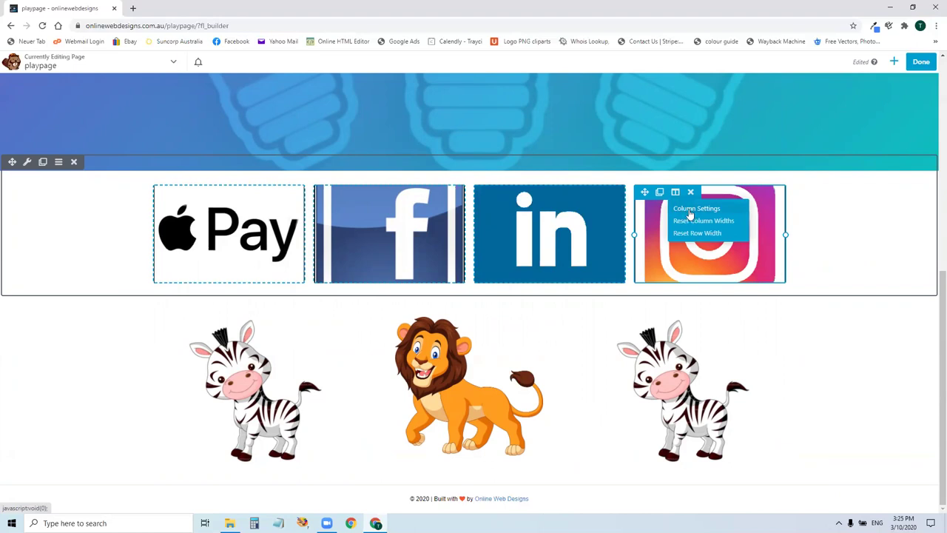
{"action": "left_click", "coordinate": [696, 208]}
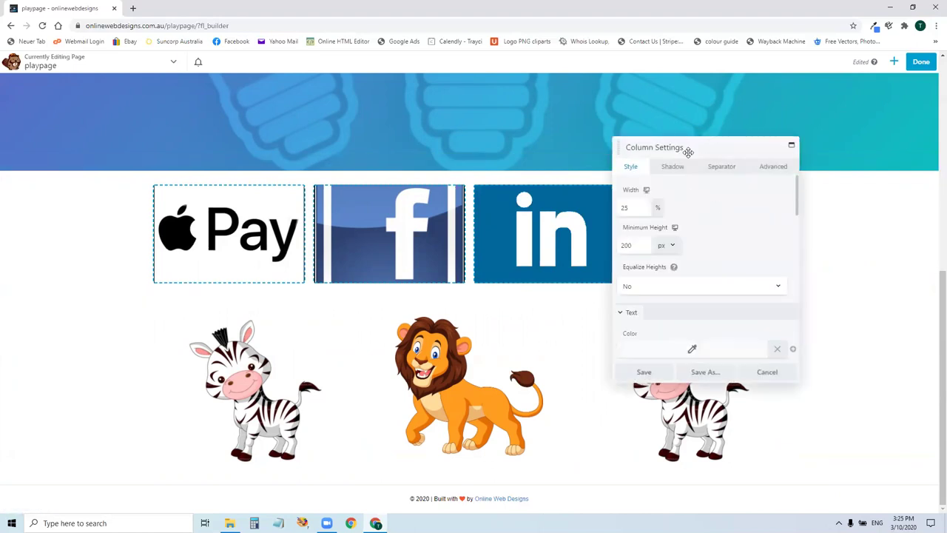
{"action": "left_click_drag", "start_coordinate": [684, 150], "coordinate": [327, 133]}
{"action": "scroll", "coordinate": [344, 209], "scroll_direction": "down", "scroll_amount": 5}
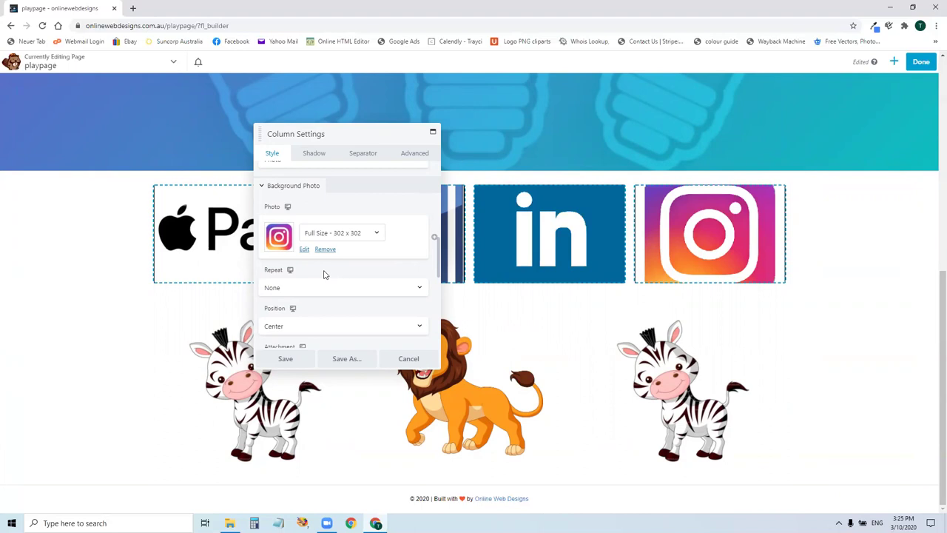
{"action": "scroll", "coordinate": [323, 274], "scroll_direction": "up", "scroll_amount": 5}
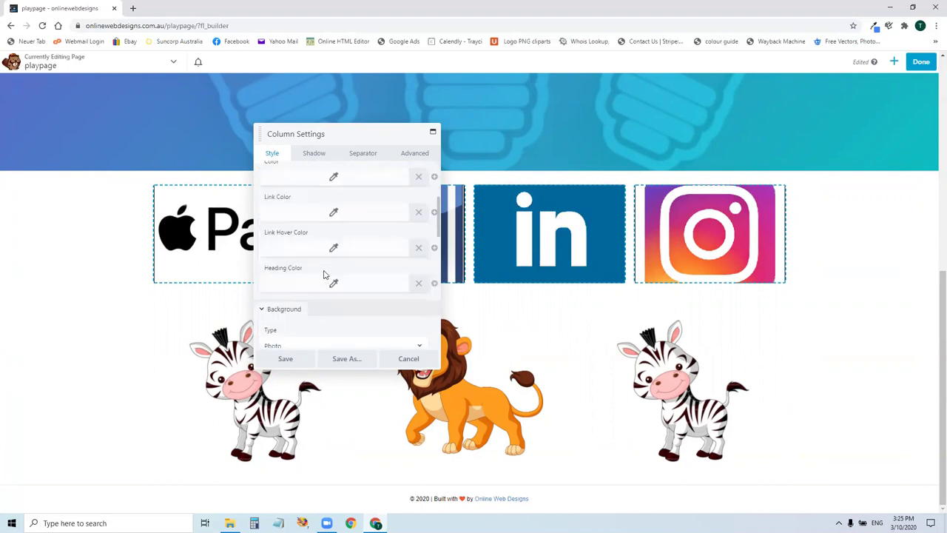
{"action": "left_click", "coordinate": [414, 154]}
{"action": "left_click", "coordinate": [280, 256]}
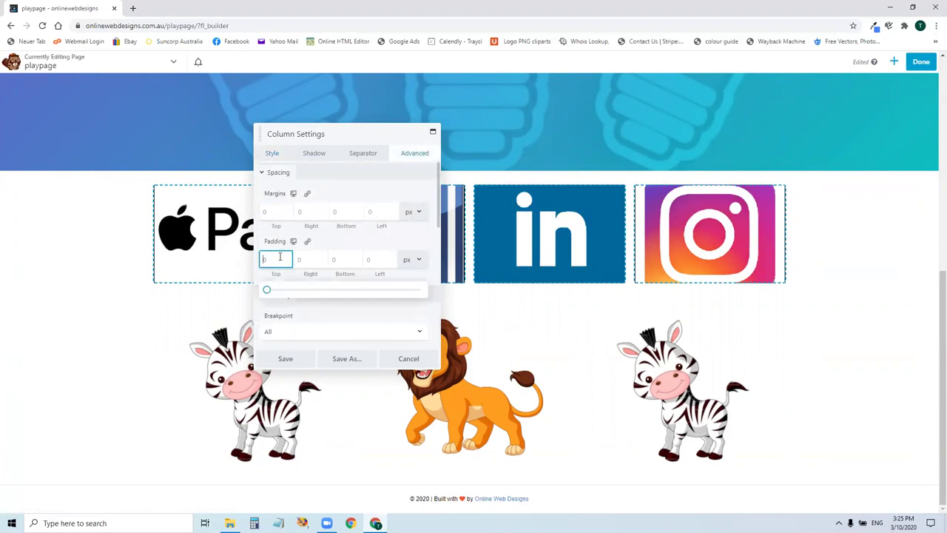
{"action": "type", "text": "100"}
{"action": "left_click", "coordinate": [307, 242]}
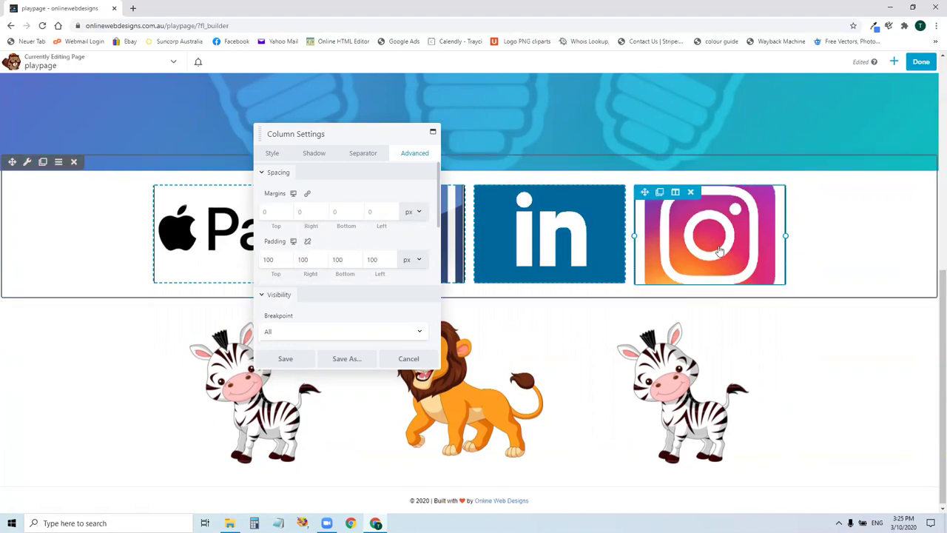
{"action": "left_click", "coordinate": [289, 260]}
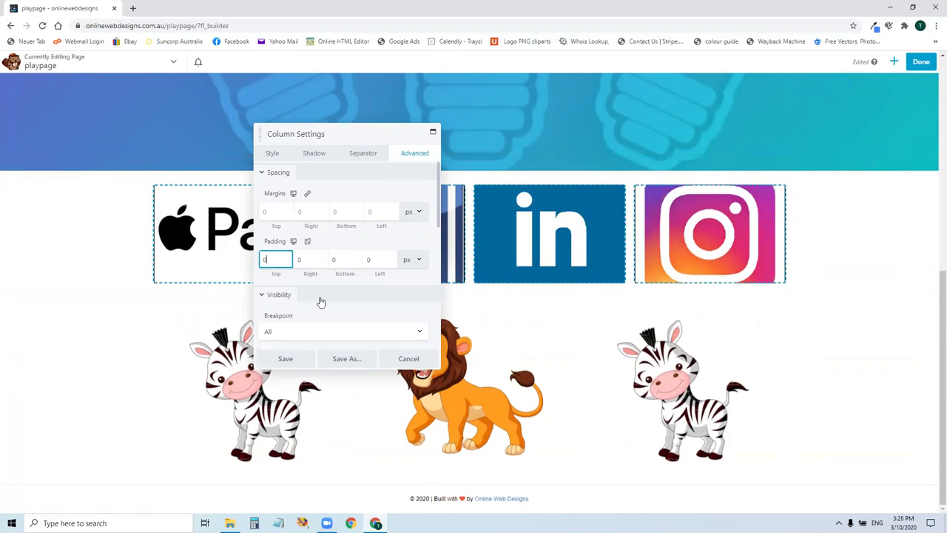
{"action": "left_click", "coordinate": [285, 358]}
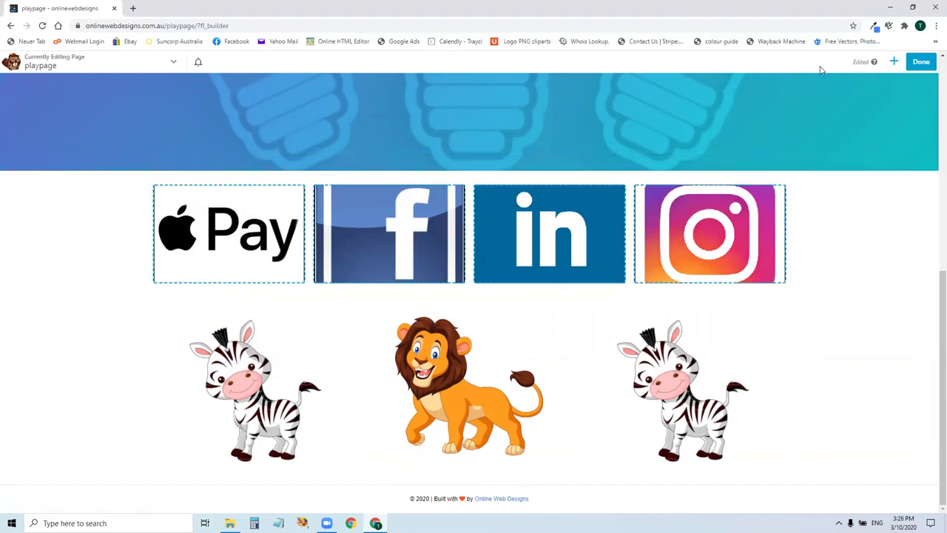
Place a one-column row above the logos and nest a 3 Columns layout inside it
{"action": "left_click", "coordinate": [895, 62]}
{"action": "left_click", "coordinate": [818, 90]}
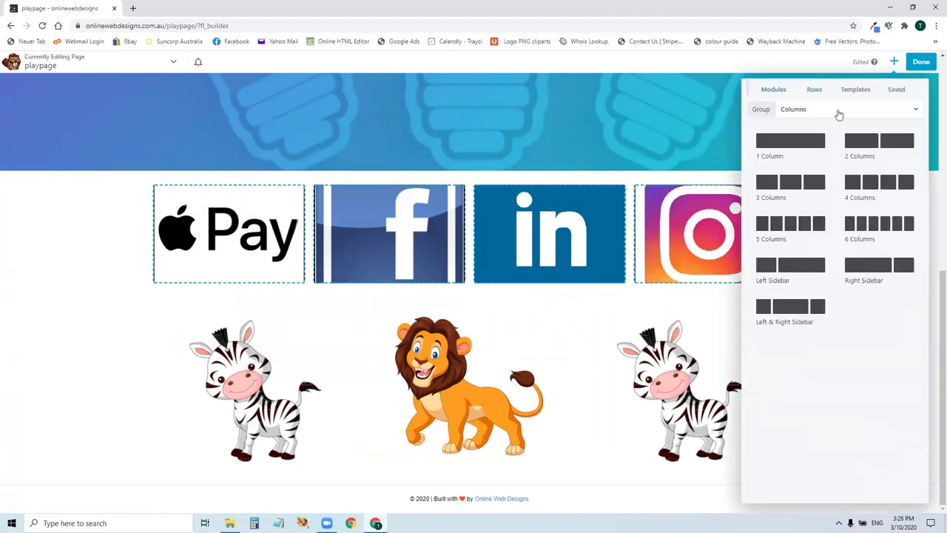
{"action": "left_click_drag", "start_coordinate": [809, 142], "coordinate": [344, 177]}
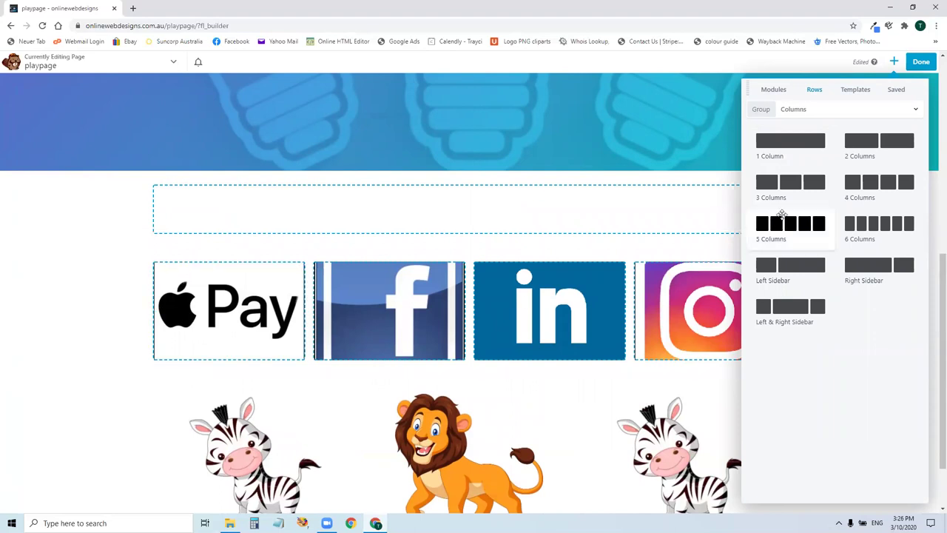
{"action": "left_click_drag", "start_coordinate": [812, 186], "coordinate": [278, 227]}
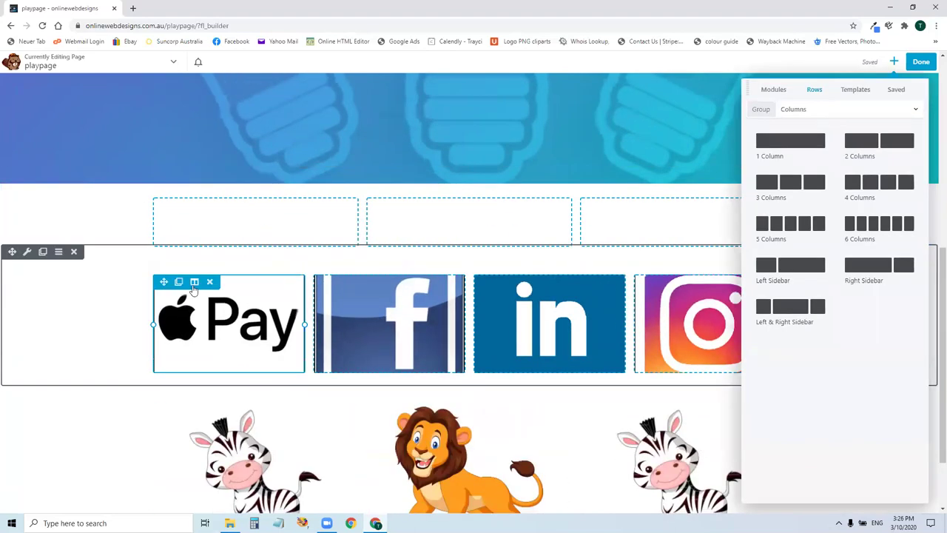
Open the Apple Pay column's settings and save them unchanged
{"action": "left_click", "coordinate": [216, 299]}
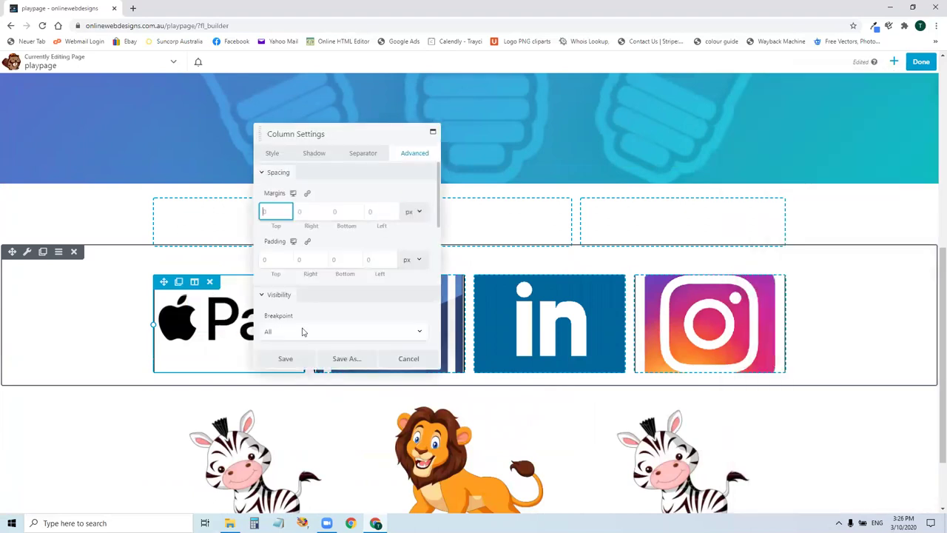
{"action": "left_click", "coordinate": [284, 358]}
{"action": "mouse_move", "coordinate": [195, 284]}
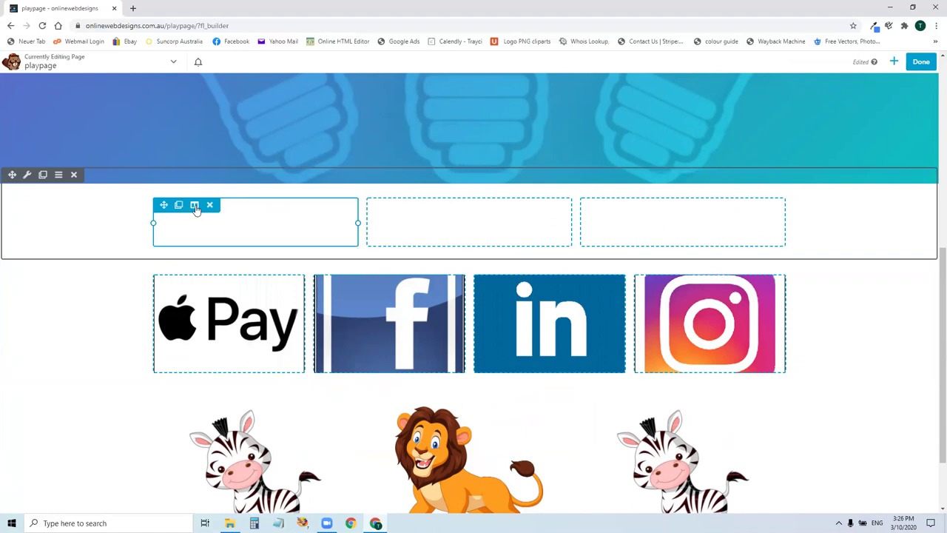
{"action": "mouse_move", "coordinate": [195, 205]}
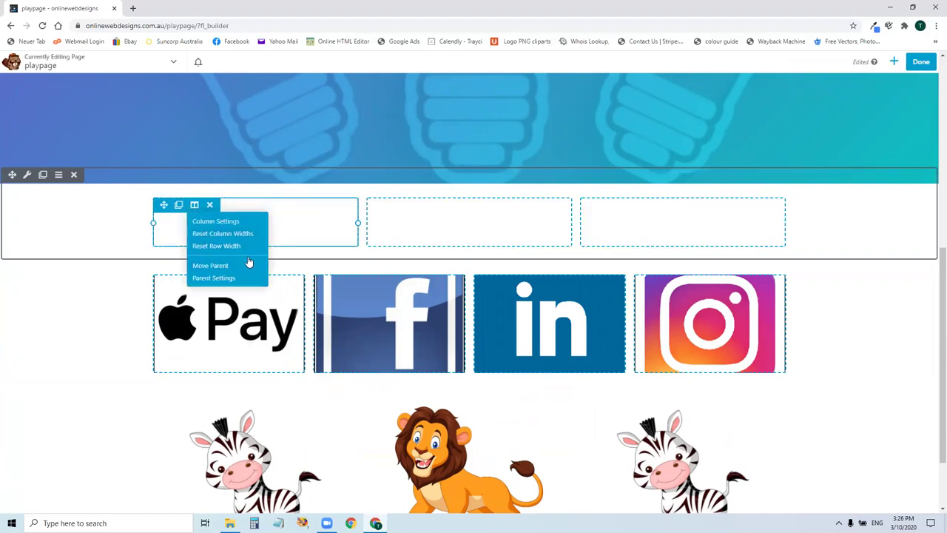
Give the parent column of the three nested columns a red #ff2323 background
{"action": "left_click", "coordinate": [213, 278]}
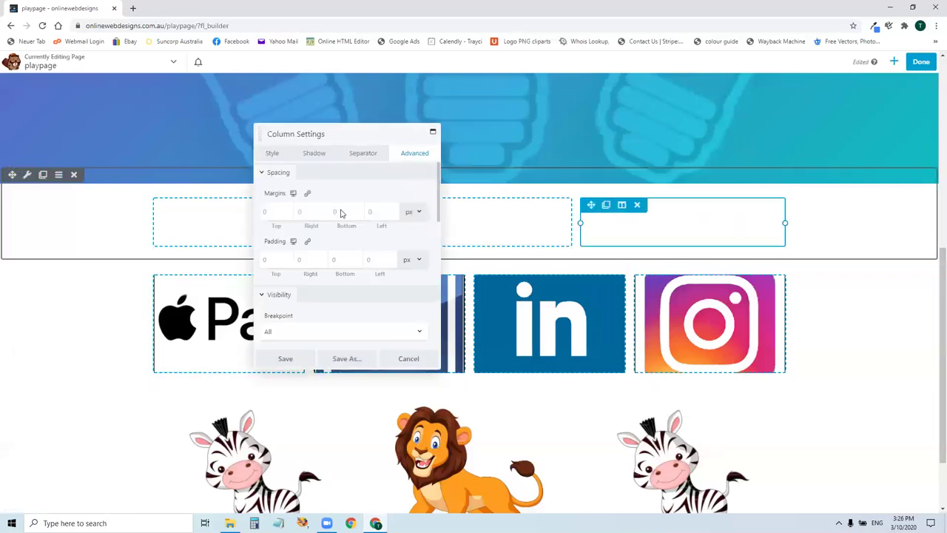
{"action": "left_click", "coordinate": [272, 153]}
{"action": "left_click_drag", "start_coordinate": [322, 133], "coordinate": [722, 180]}
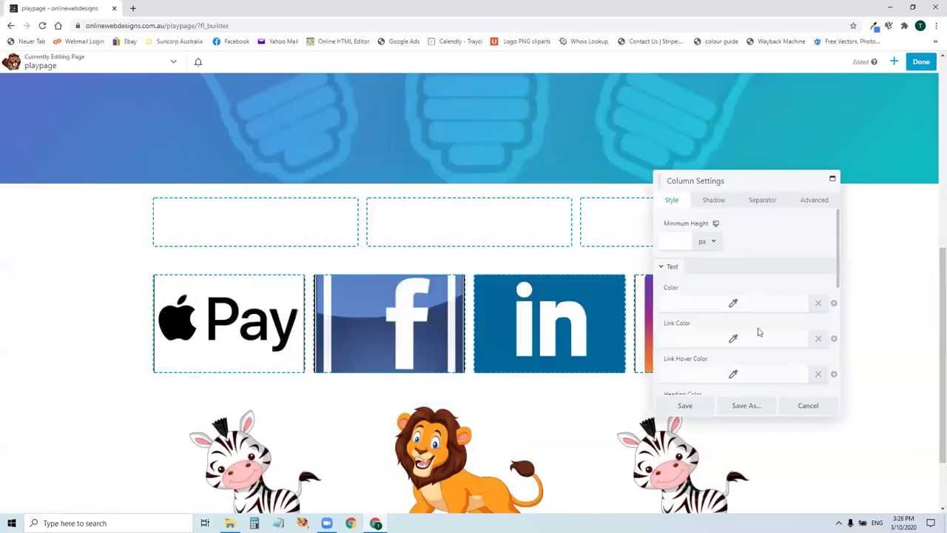
{"action": "scroll", "coordinate": [758, 332], "scroll_direction": "down", "scroll_amount": 3}
{"action": "left_click", "coordinate": [725, 293]}
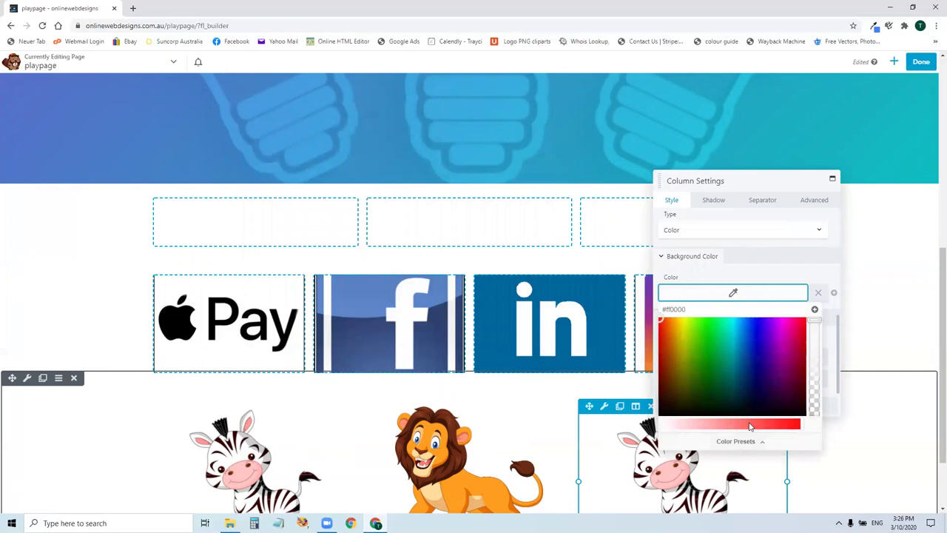
{"action": "left_click", "coordinate": [781, 421]}
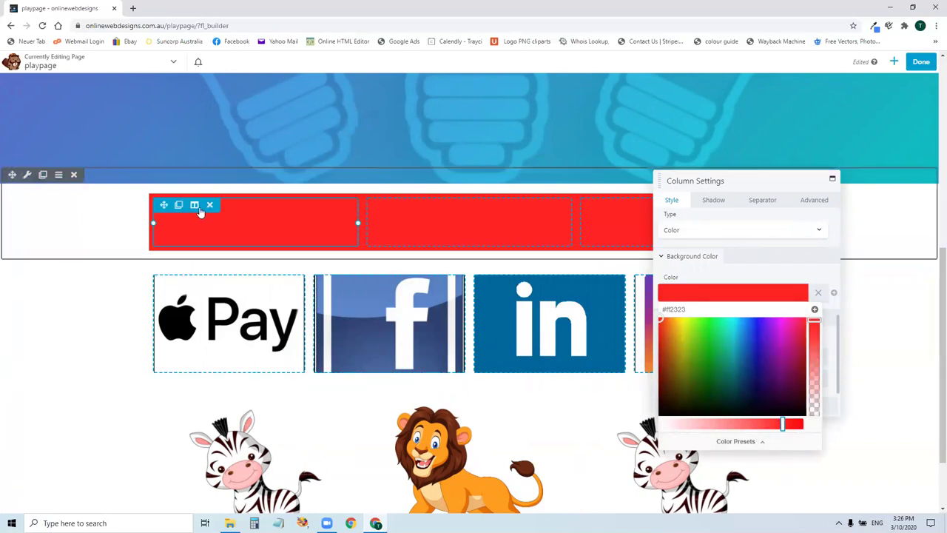
Open the first nested column's settings and bring up its background type choices
{"action": "left_click", "coordinate": [196, 210]}
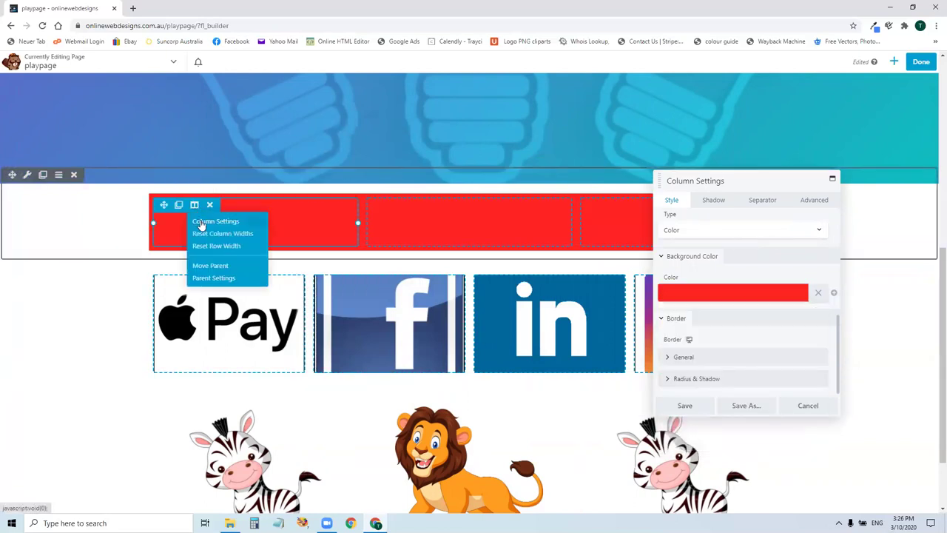
{"action": "left_click", "coordinate": [200, 222]}
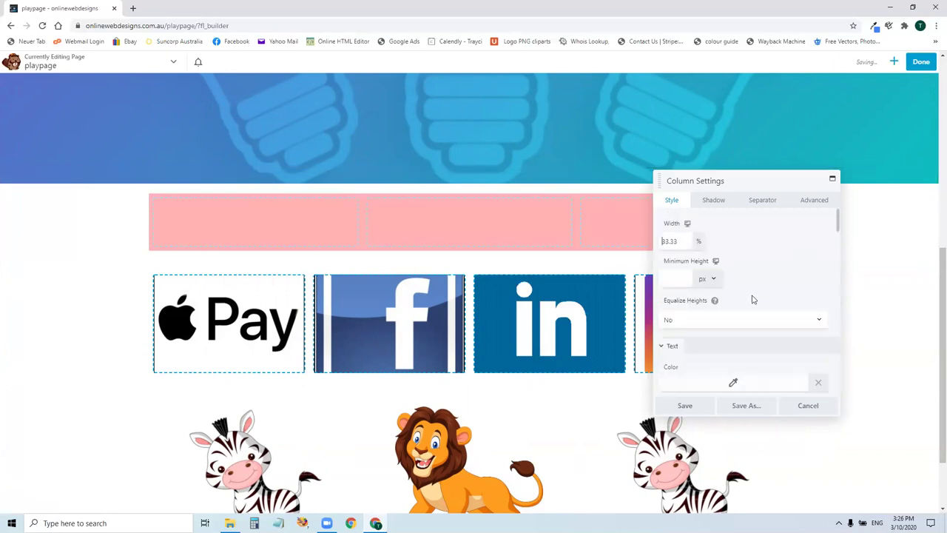
{"action": "scroll", "coordinate": [710, 247], "scroll_direction": "down", "scroll_amount": 3}
{"action": "scroll", "coordinate": [727, 251], "scroll_direction": "down", "scroll_amount": 2}
{"action": "left_click", "coordinate": [716, 257]}
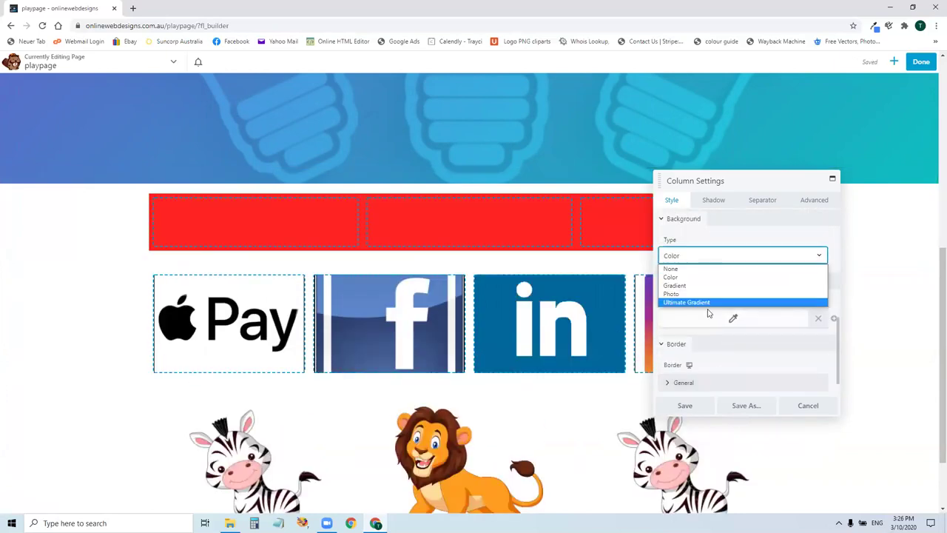
Set the first nested column's background to the cartoon lion photo
{"action": "left_click", "coordinate": [703, 296]}
{"action": "left_click", "coordinate": [690, 320]}
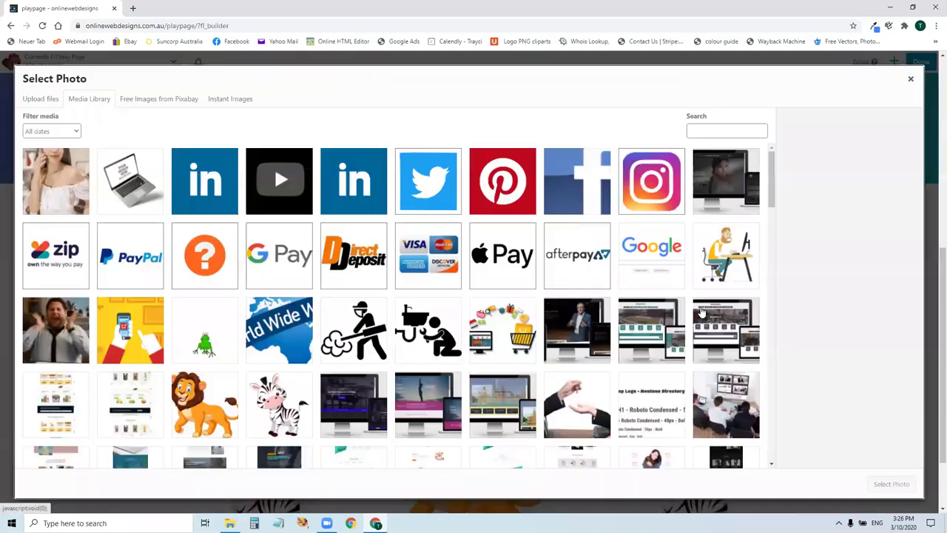
{"action": "left_click", "coordinate": [226, 400]}
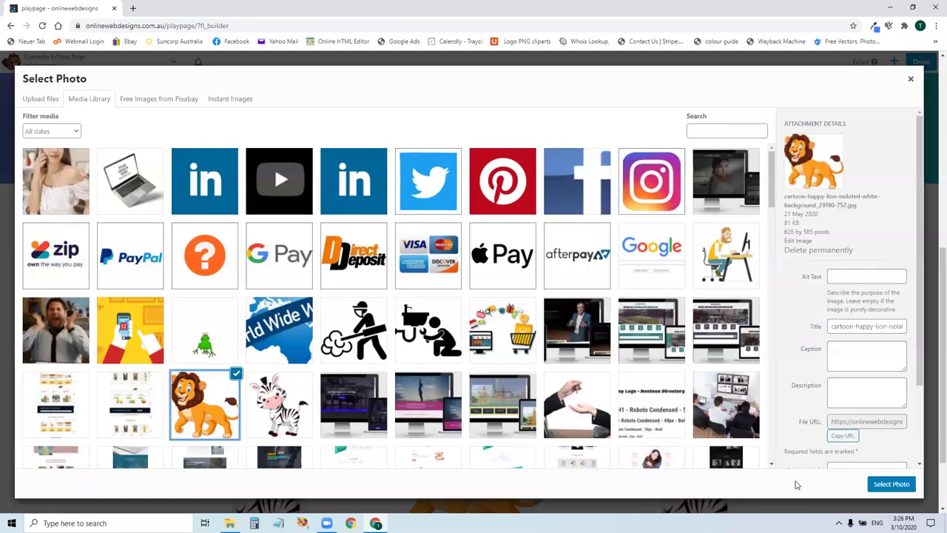
{"action": "left_click", "coordinate": [890, 484]}
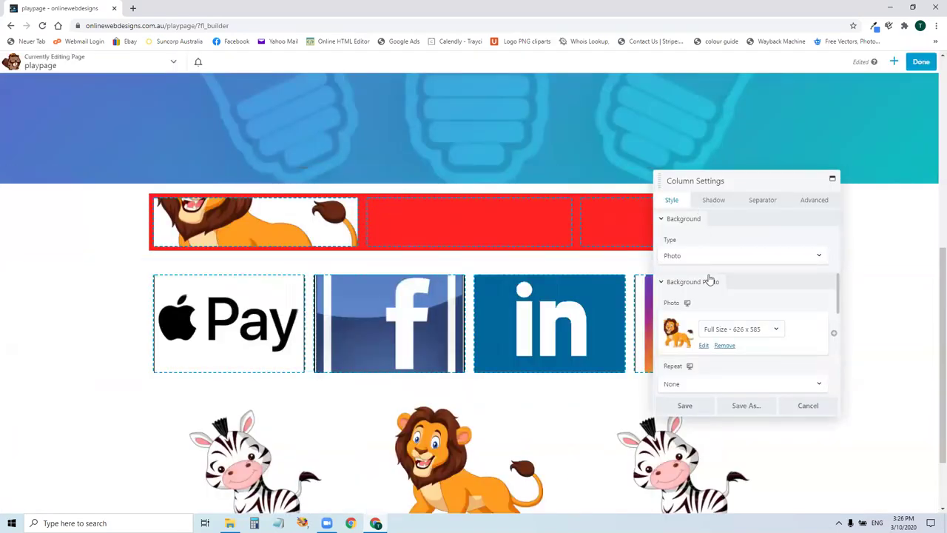
Give the lion column a 400 px minimum height
{"action": "scroll", "coordinate": [711, 280], "scroll_direction": "up", "scroll_amount": 2}
{"action": "scroll", "coordinate": [706, 285], "scroll_direction": "up", "scroll_amount": 1}
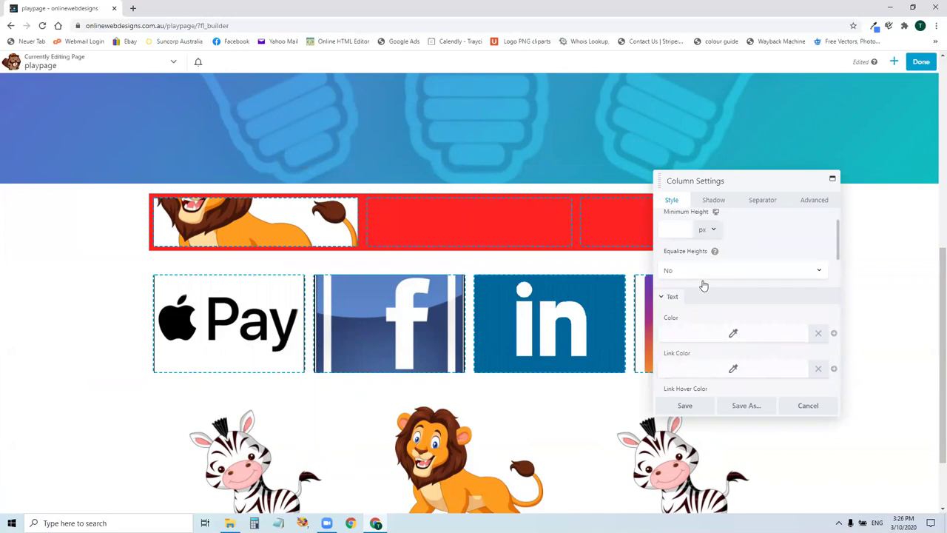
{"action": "left_click", "coordinate": [677, 229]}
{"action": "type", "text": "400"}
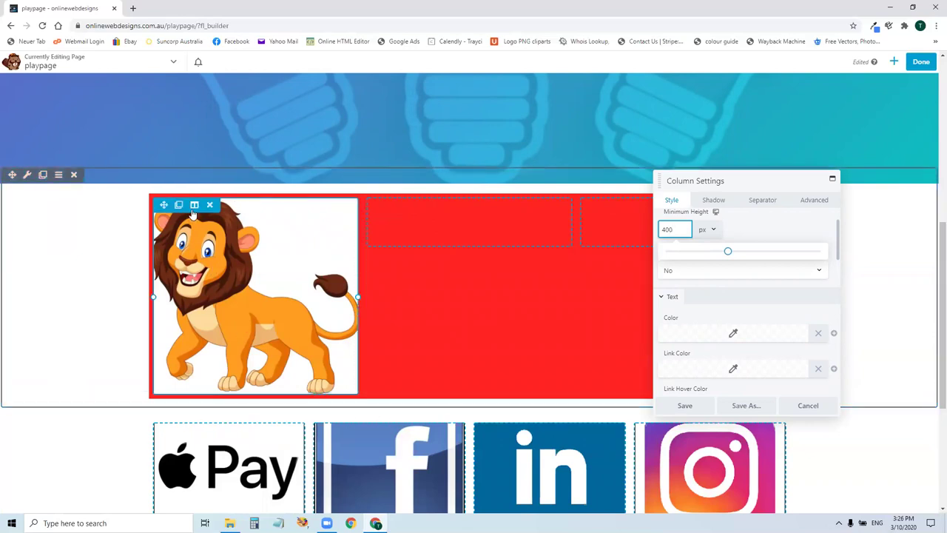
{"action": "left_click", "coordinate": [194, 204]}
Apply 50 px padding to all four sides of the red parent column and save
{"action": "left_click", "coordinate": [213, 278]}
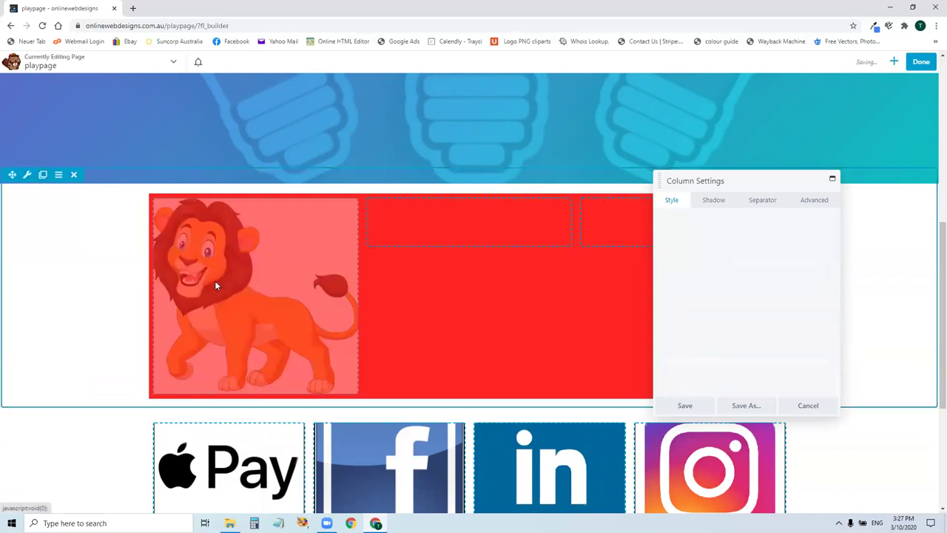
{"action": "left_click", "coordinate": [813, 200]}
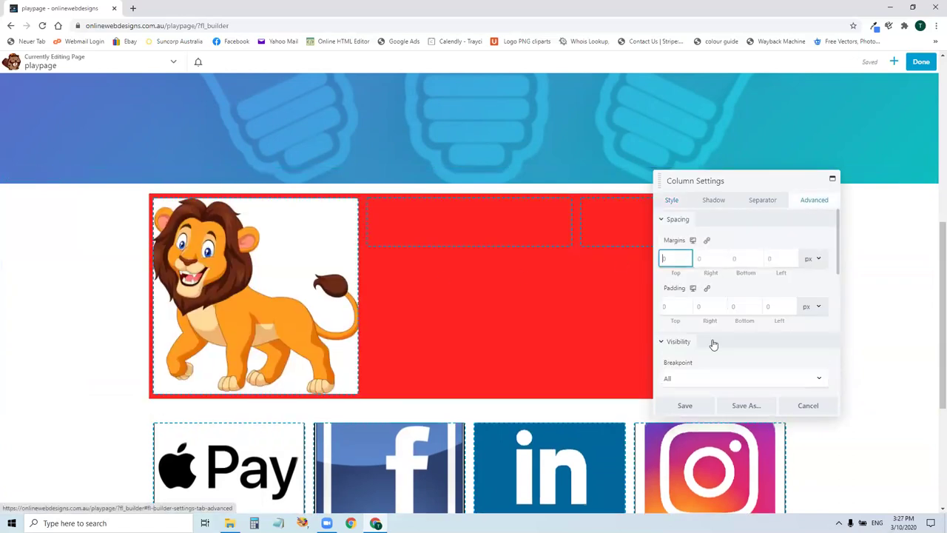
{"action": "left_click", "coordinate": [669, 305]}
{"action": "type", "text": "50"}
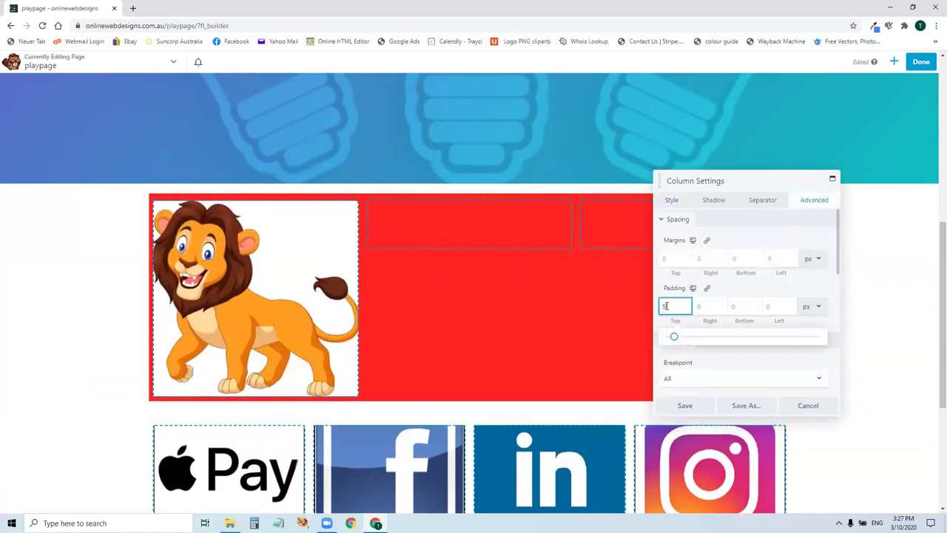
{"action": "left_click", "coordinate": [704, 288]}
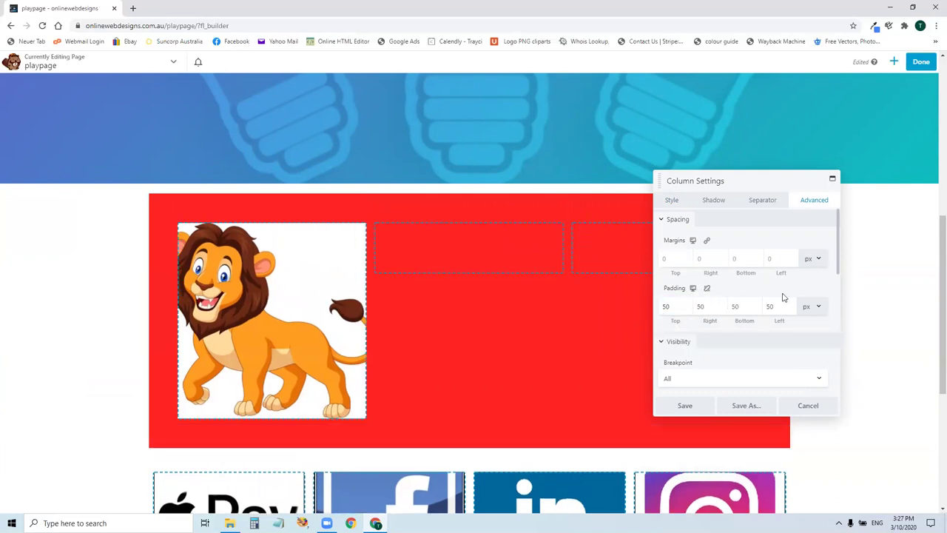
{"action": "left_click", "coordinate": [684, 403]}
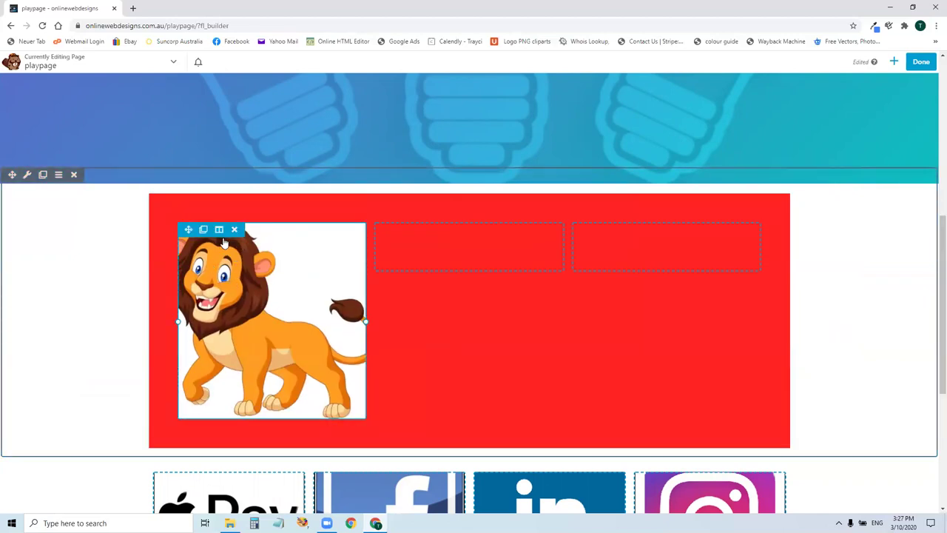
Replace the lion column's photo with a solid red #ff1e1e background colour
{"action": "mouse_move", "coordinate": [219, 232]}
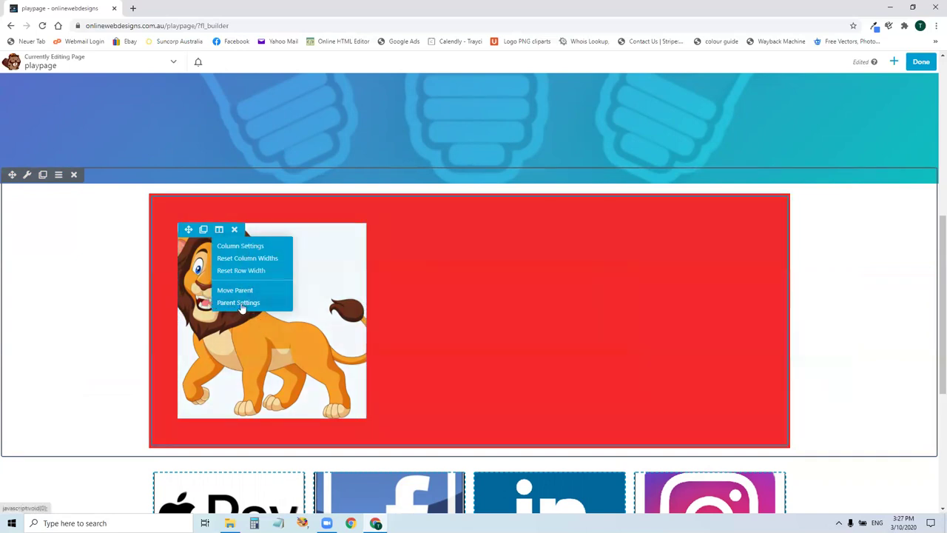
{"action": "left_click", "coordinate": [243, 247]}
{"action": "left_click", "coordinate": [672, 200]}
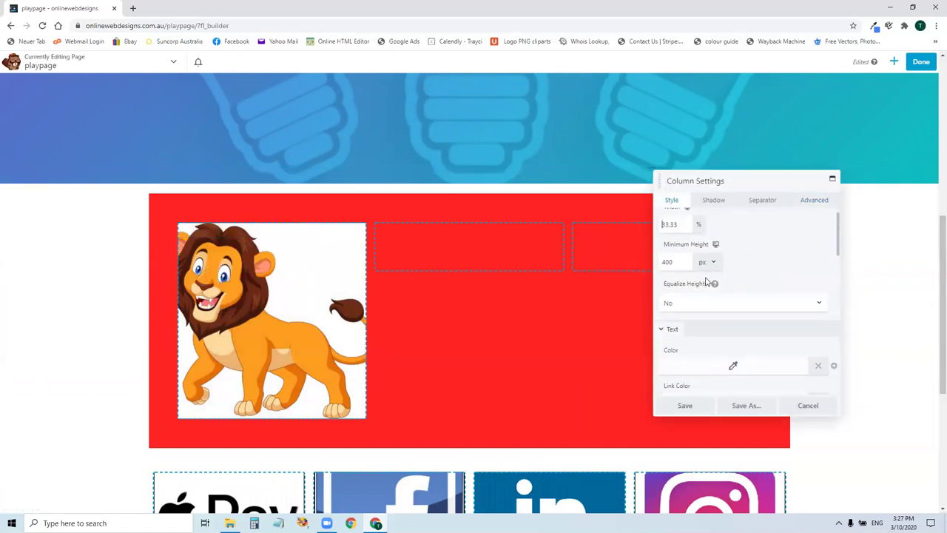
{"action": "scroll", "coordinate": [711, 333], "scroll_direction": "down", "scroll_amount": 3}
{"action": "left_click", "coordinate": [697, 304]}
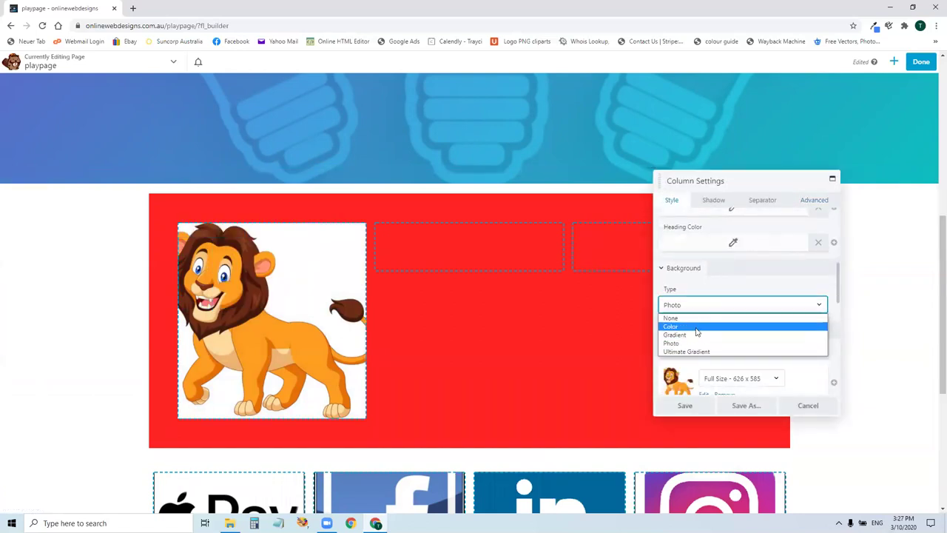
{"action": "left_click", "coordinate": [696, 326]}
{"action": "left_click", "coordinate": [782, 375]}
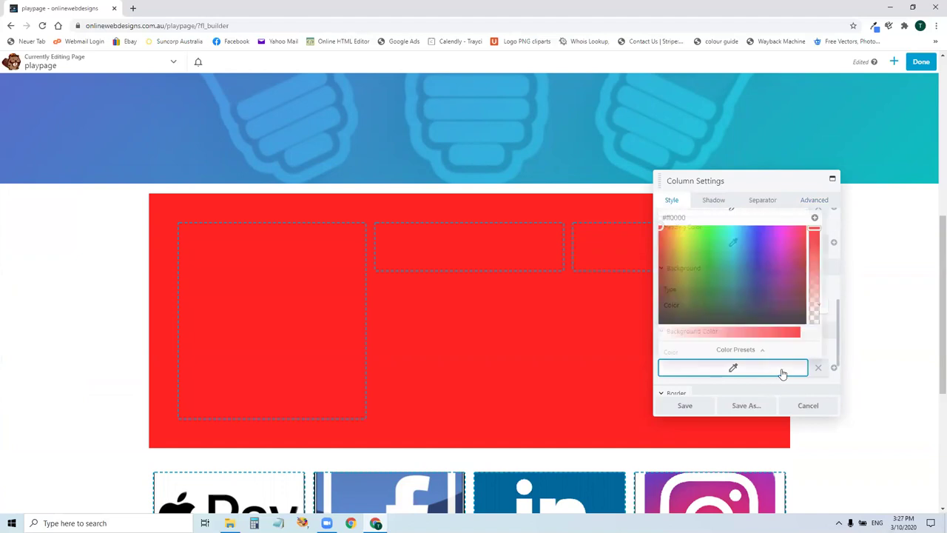
{"action": "left_click", "coordinate": [784, 332]}
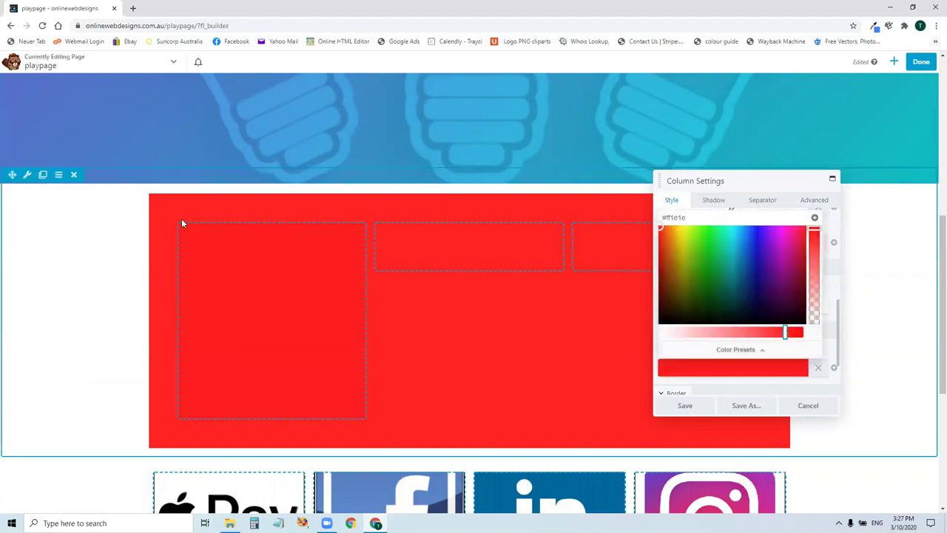
Open the parent column's settings and its background type choices
{"action": "left_click", "coordinate": [219, 231]}
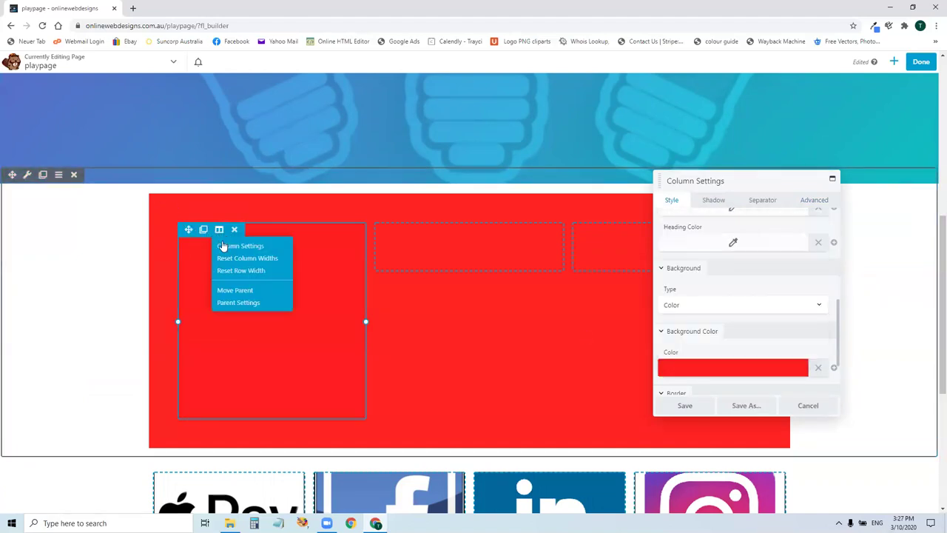
{"action": "left_click", "coordinate": [237, 302]}
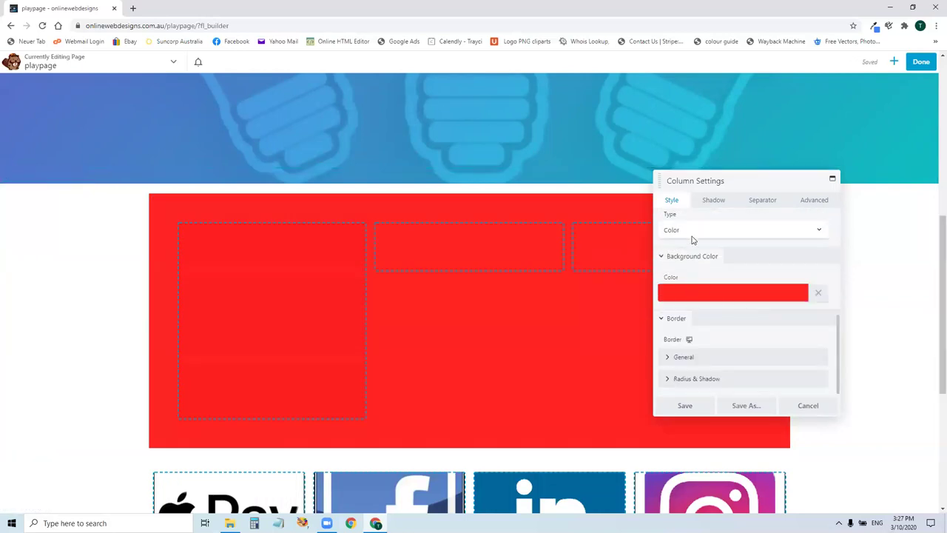
{"action": "left_click", "coordinate": [693, 230]}
Switch the parent column's background to a photo, first using the presenter image
{"action": "left_click", "coordinate": [688, 269]}
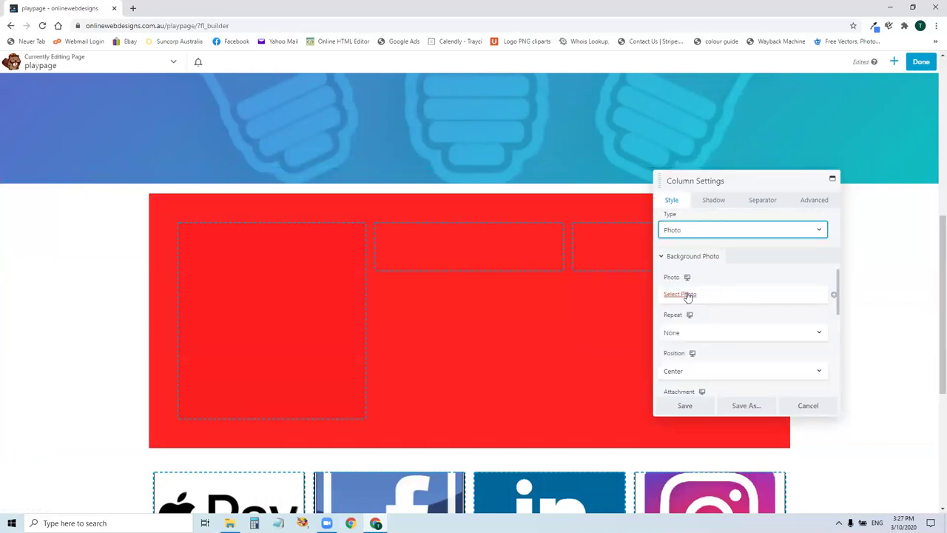
{"action": "left_click", "coordinate": [680, 295]}
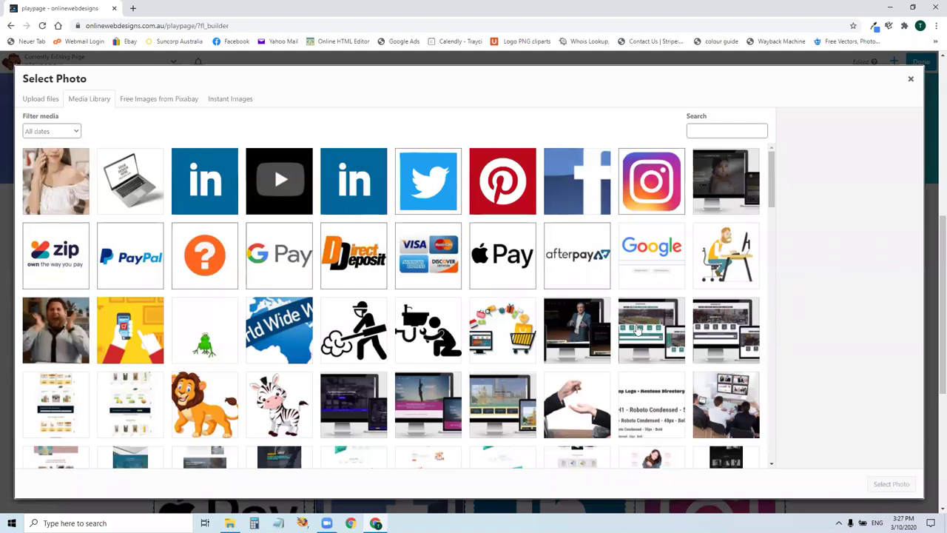
{"action": "left_click", "coordinate": [562, 337]}
{"action": "left_click", "coordinate": [890, 484]}
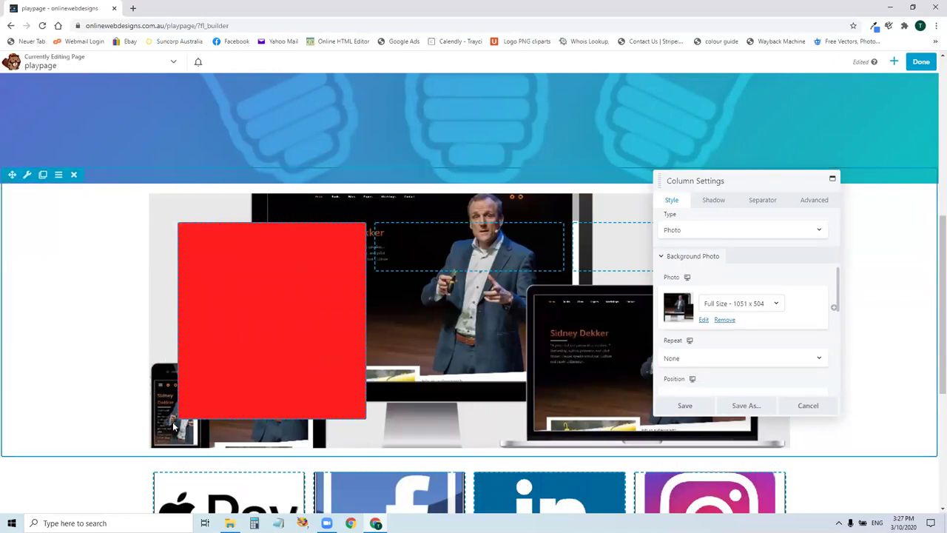
Swap the parent background to the SEO light-bulb image and save
{"action": "left_click", "coordinate": [704, 321]}
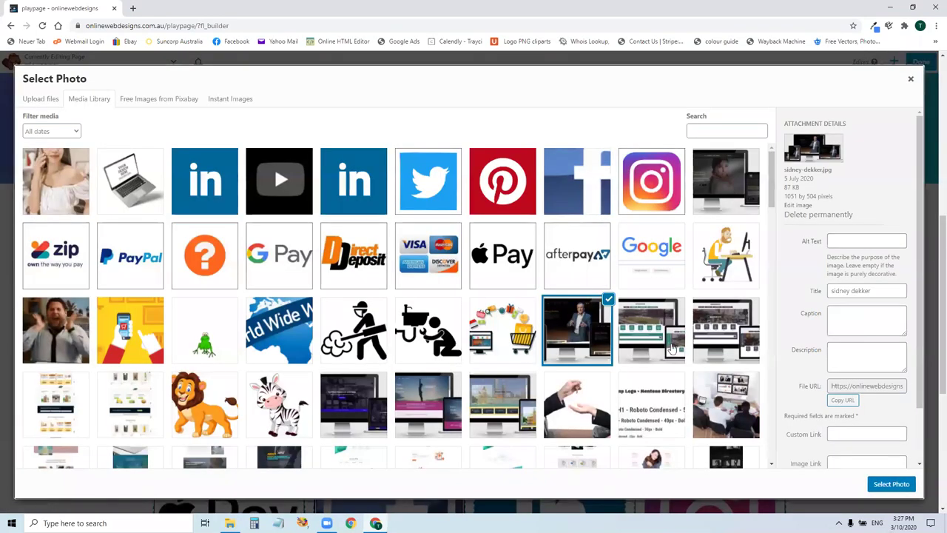
{"action": "scroll", "coordinate": [290, 306], "scroll_direction": "down", "scroll_amount": 10}
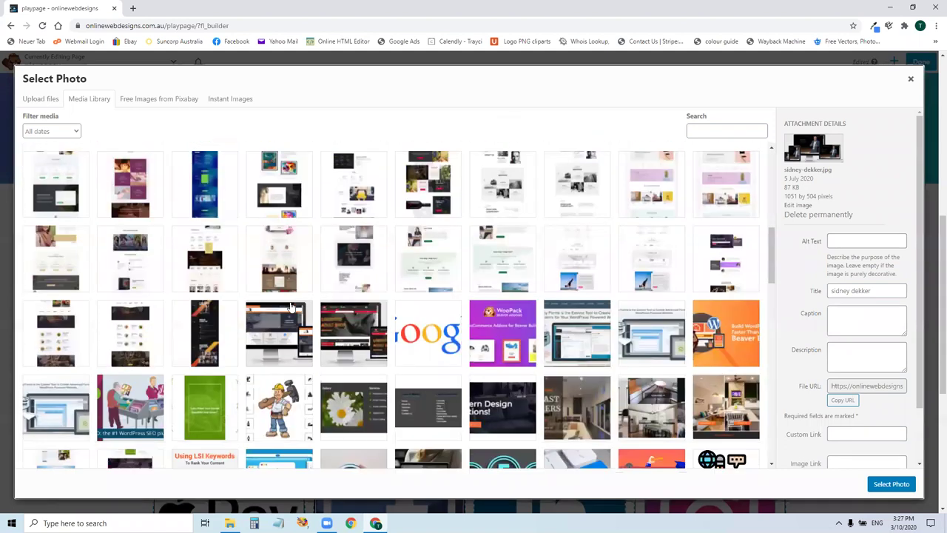
{"action": "left_click", "coordinate": [526, 340]}
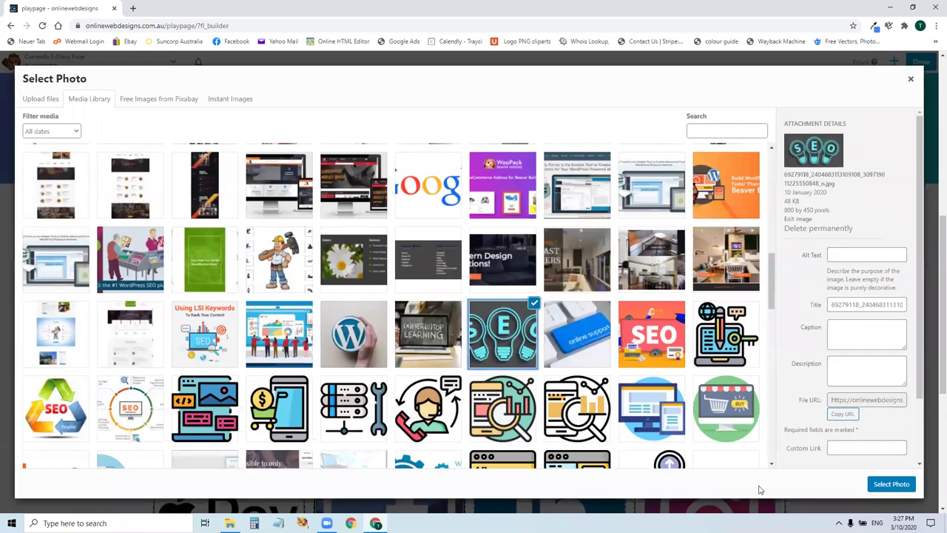
{"action": "left_click", "coordinate": [892, 484]}
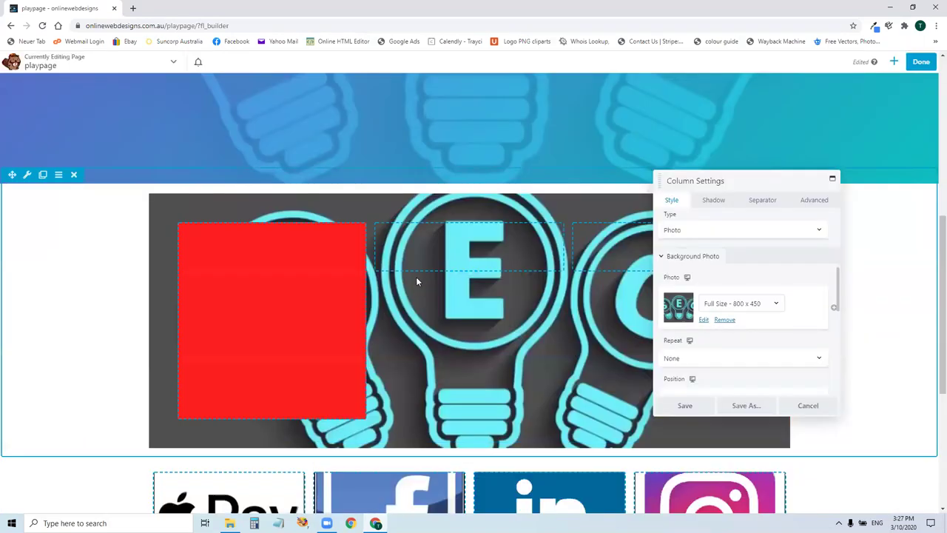
{"action": "left_click", "coordinate": [697, 406]}
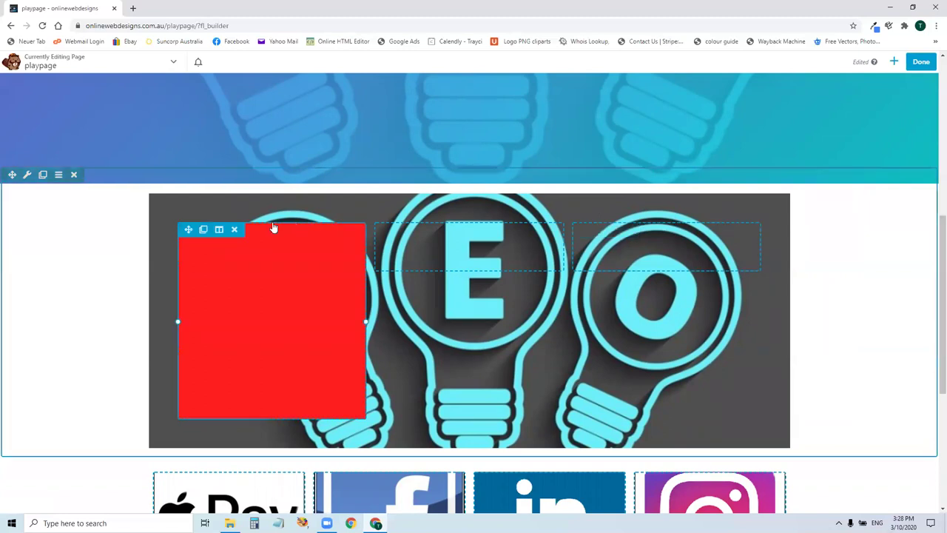
Reopen and close the parent column settings, then choose Done to show Publish and Save Draft
{"action": "mouse_move", "coordinate": [218, 230]}
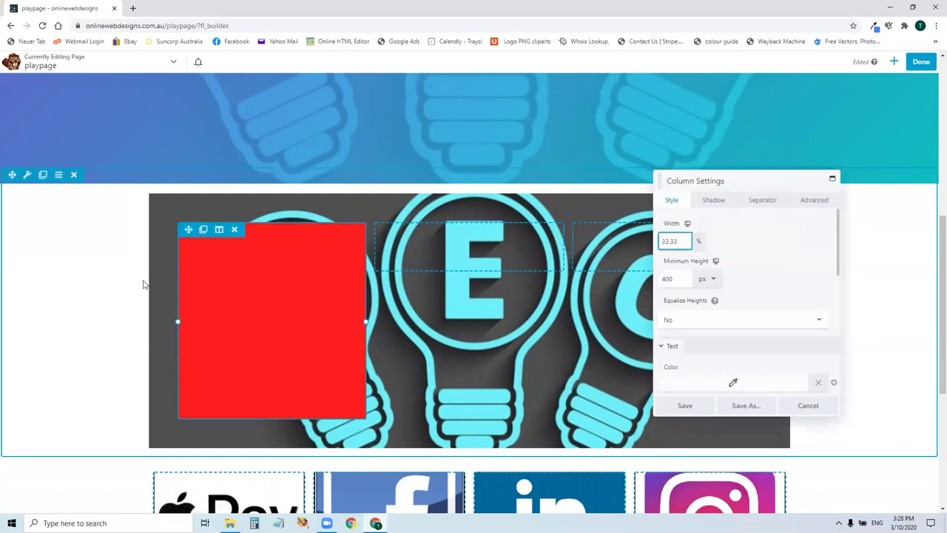
{"action": "left_click", "coordinate": [236, 301]}
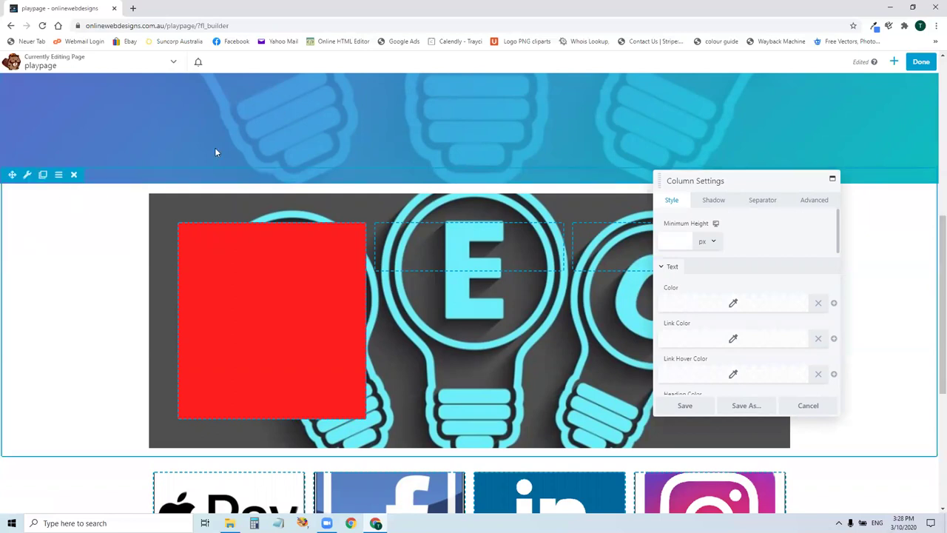
{"action": "left_click", "coordinate": [73, 174]}
{"action": "left_click", "coordinate": [921, 61]}
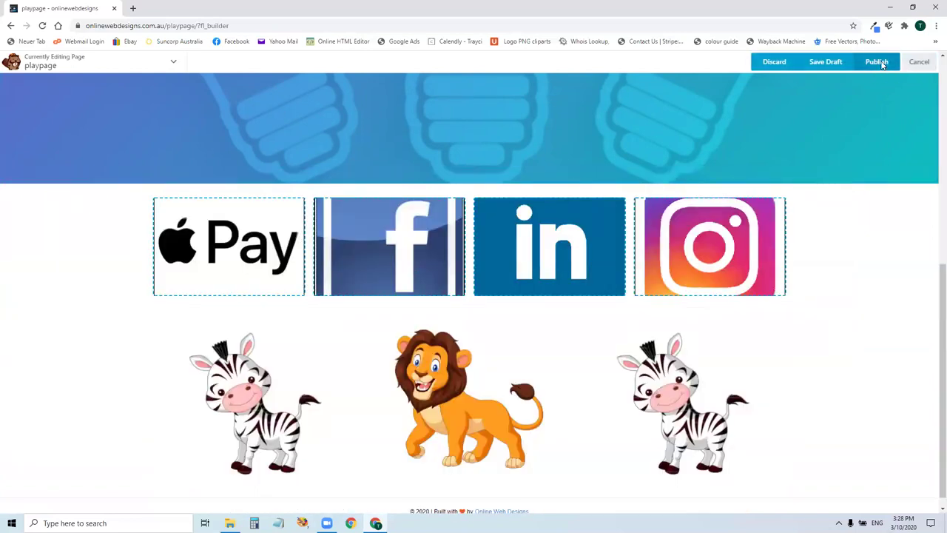